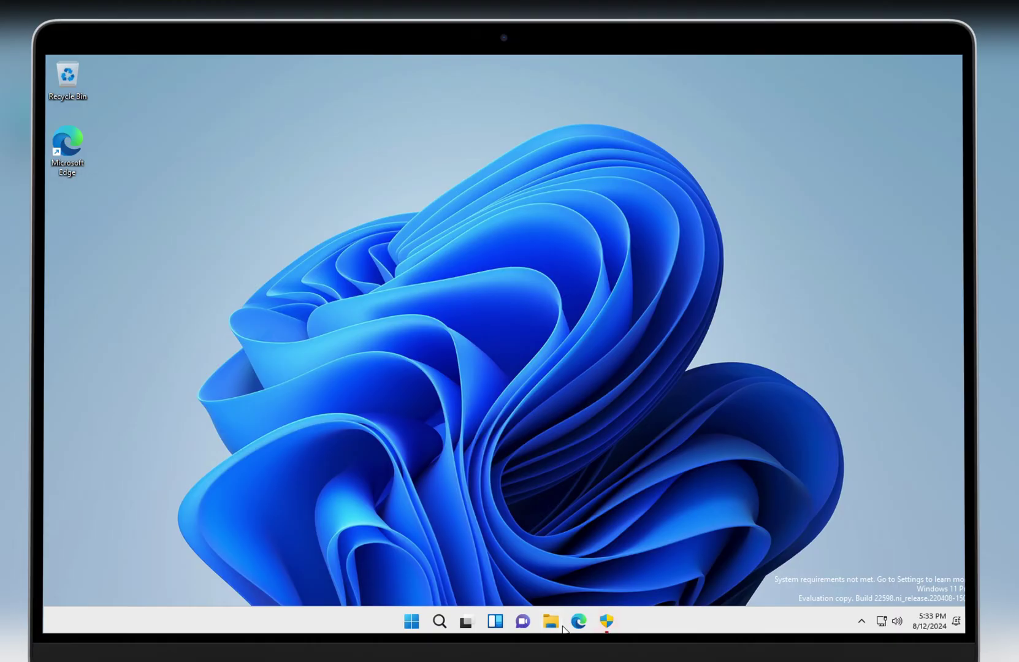
# Step: Open File Explorer from the Windows 11 taskbar
pyautogui.click(563, 629)
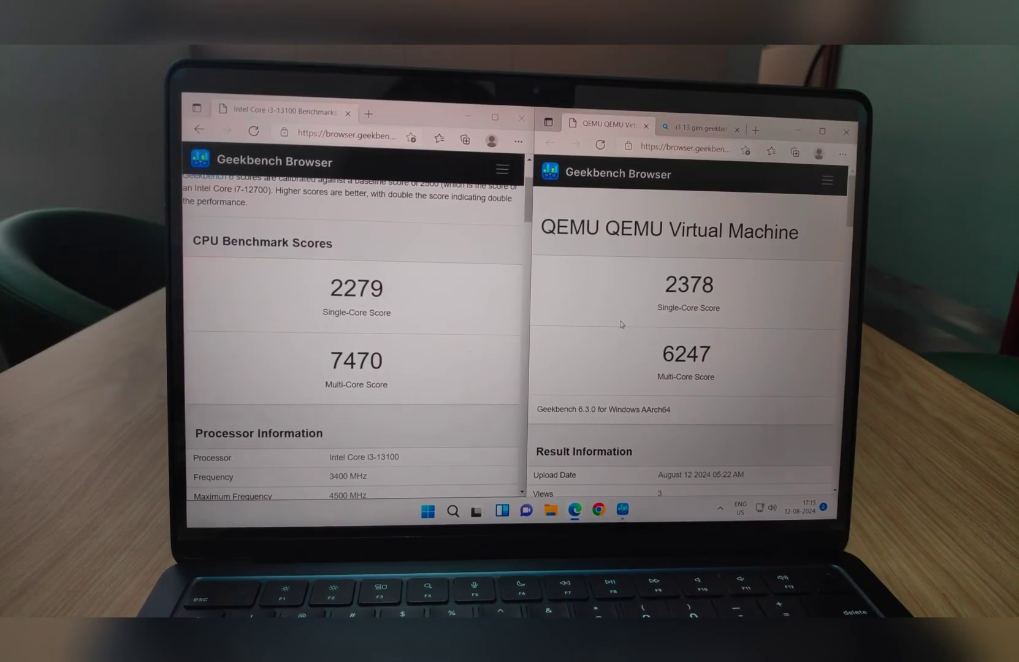
pyautogui.scroll(-2, 621, 324)
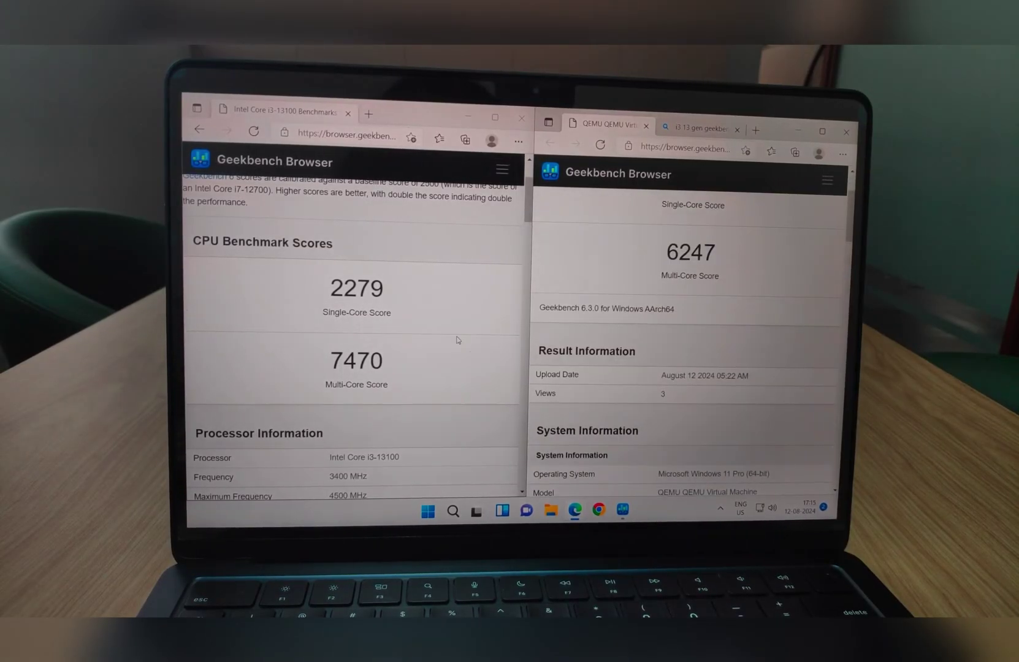
pyautogui.scroll(-5, 456, 340)
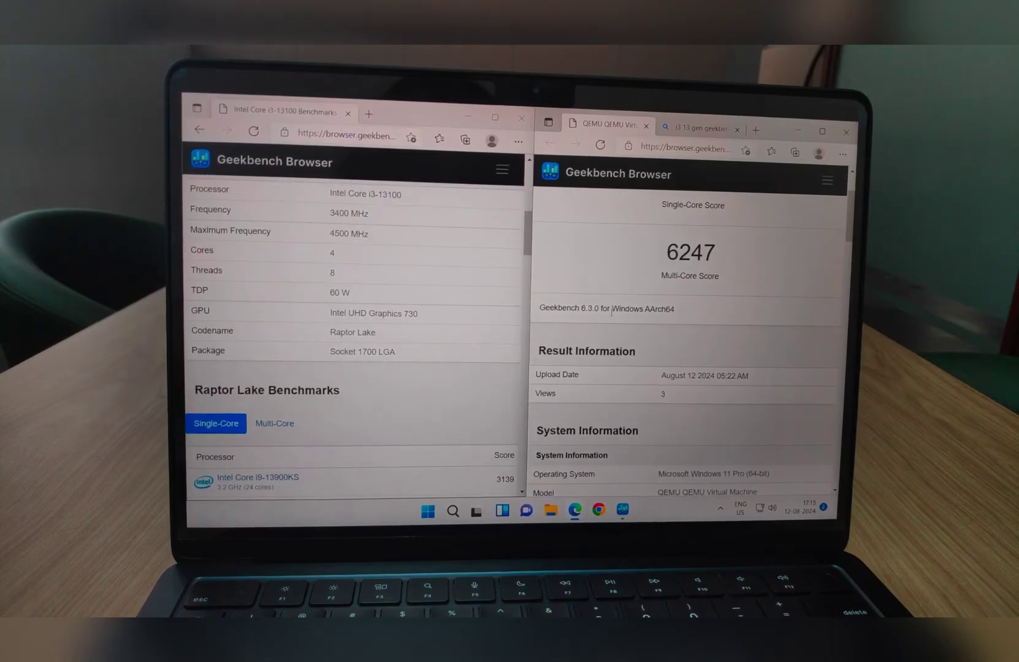
pyautogui.scroll(-3, 611, 313)
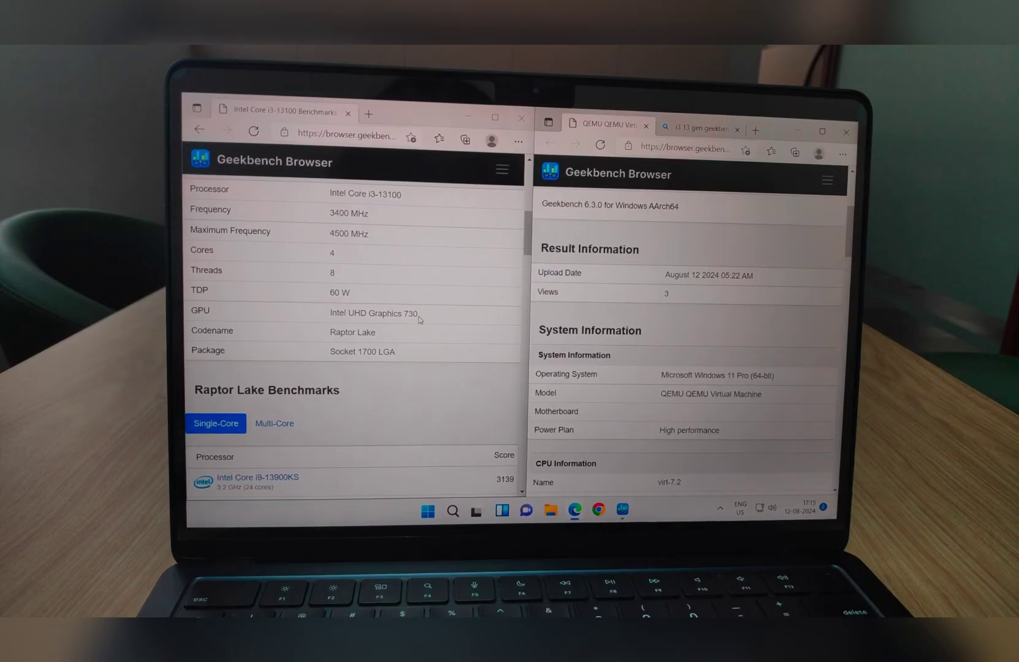
pyautogui.scroll(1, 419, 319)
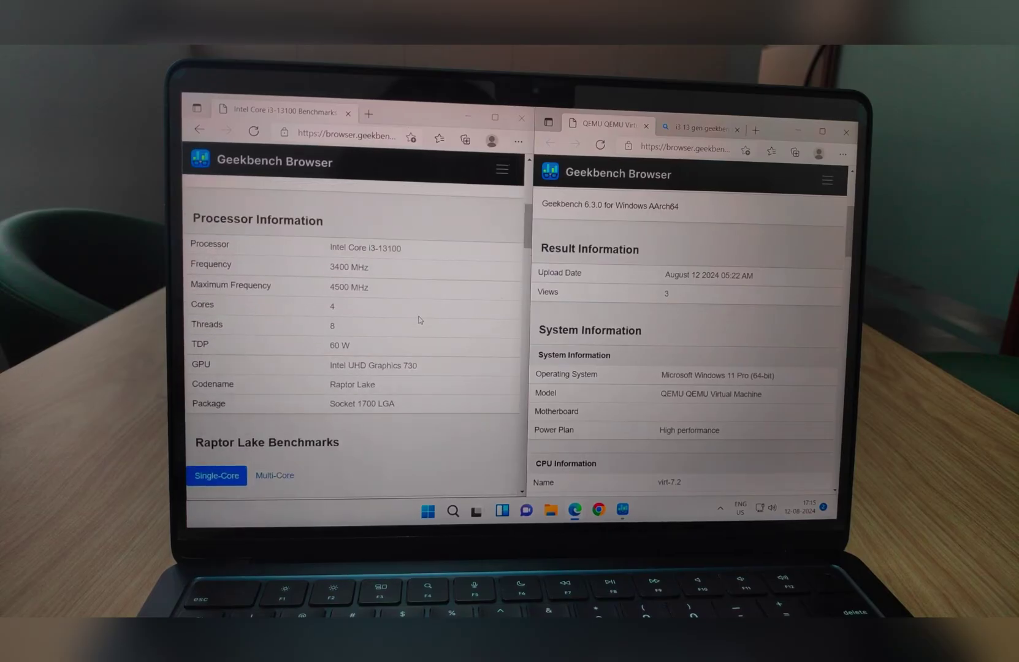
pyautogui.scroll(10, 419, 319)
pyautogui.scroll(3, 634, 326)
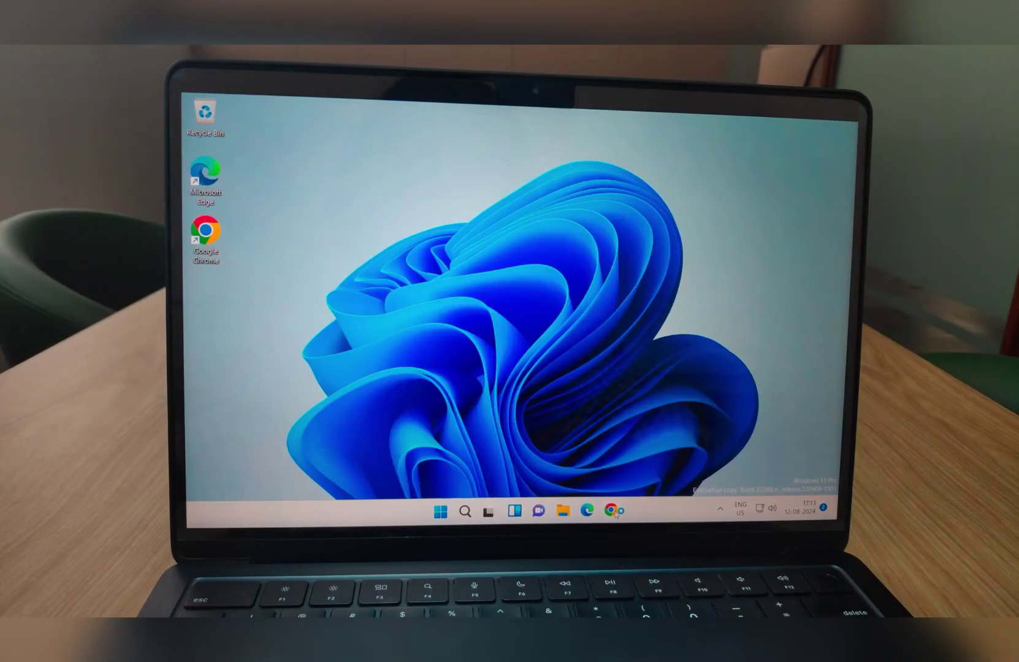
pyautogui.click(613, 512)
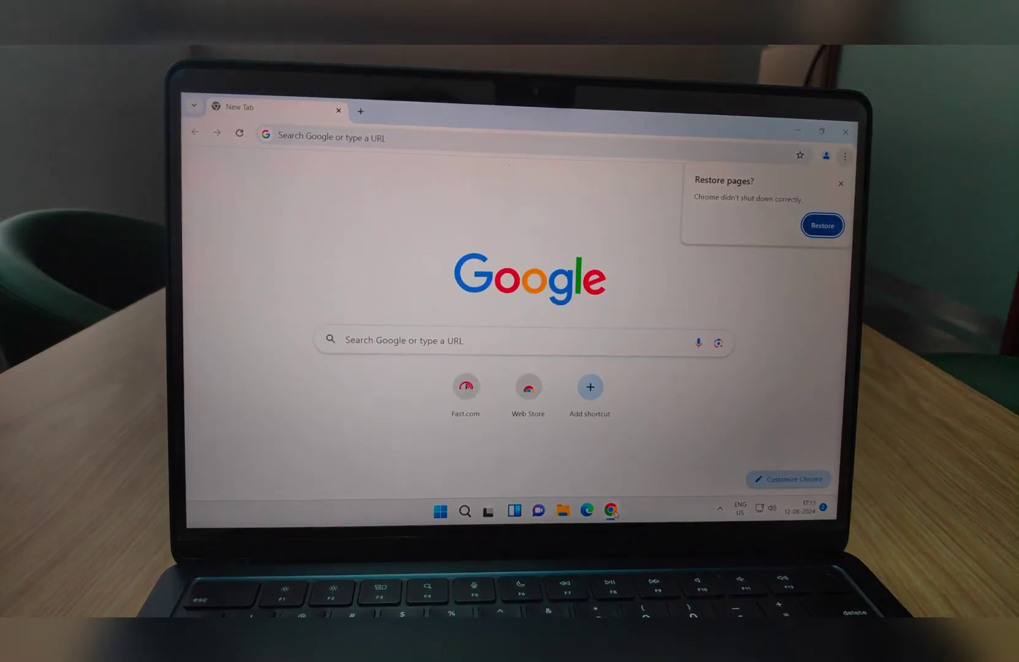
# Step: Search Google for the channel name and open its YouTube channel page
pyautogui.click(604, 152)
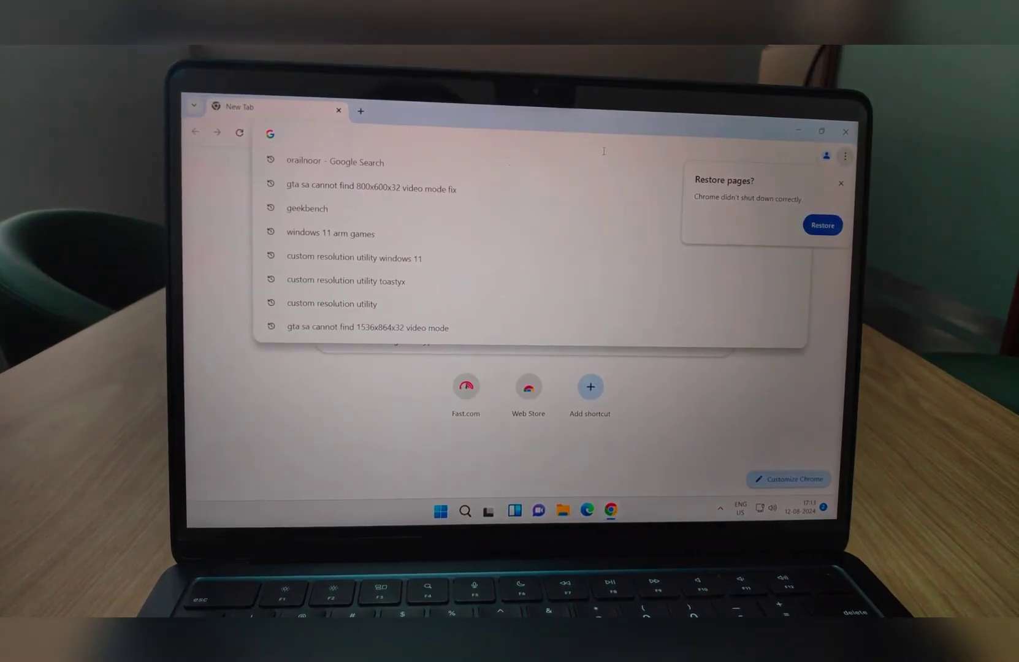
pyautogui.write('orailnoor')
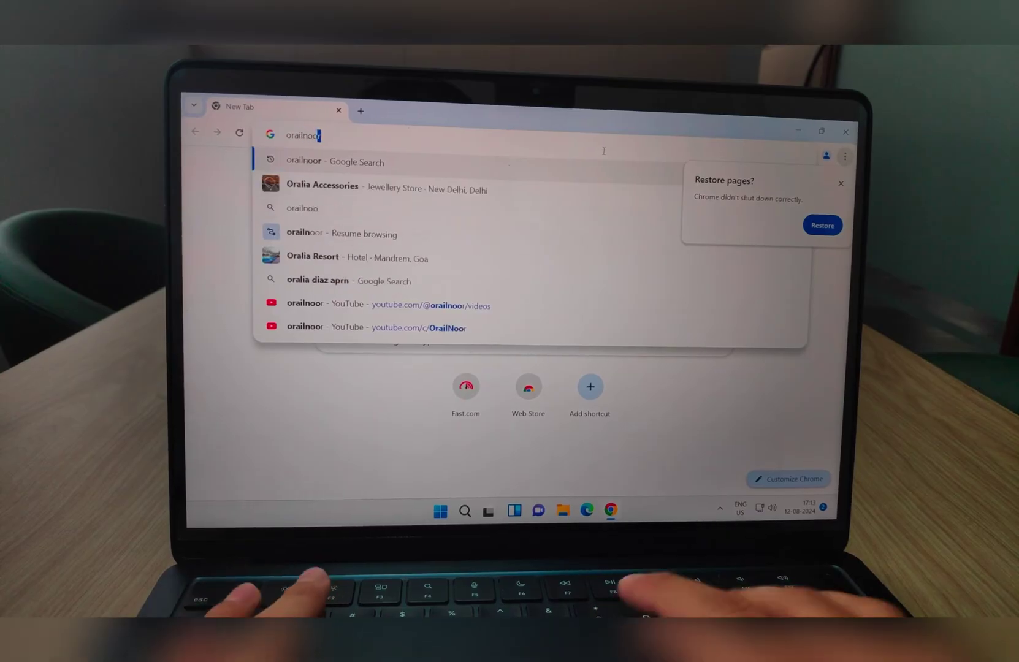
pyautogui.press('Return')
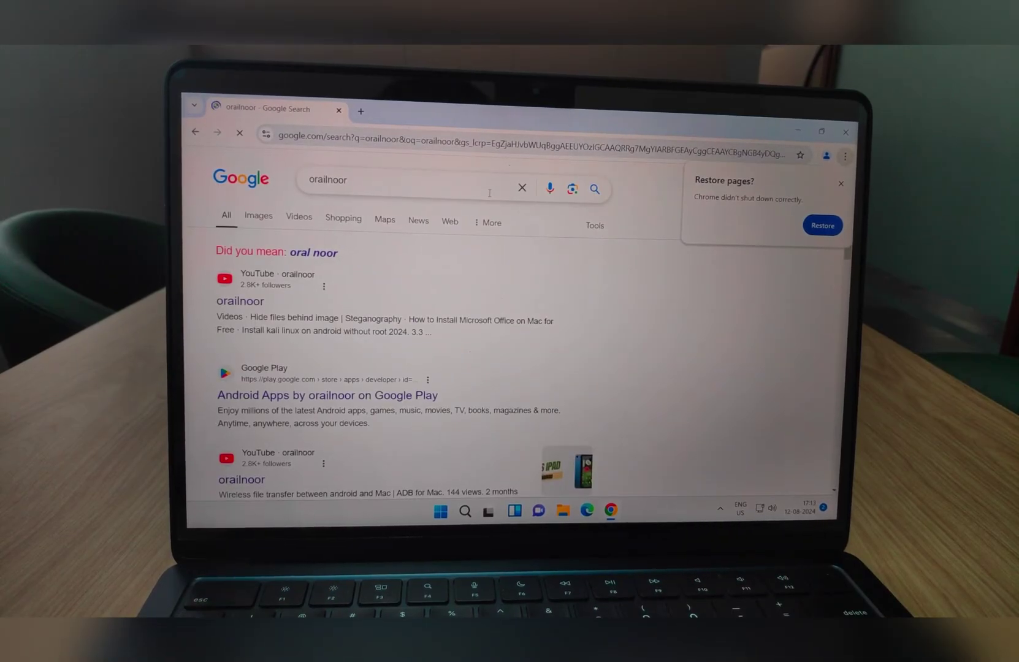
pyautogui.click(249, 301)
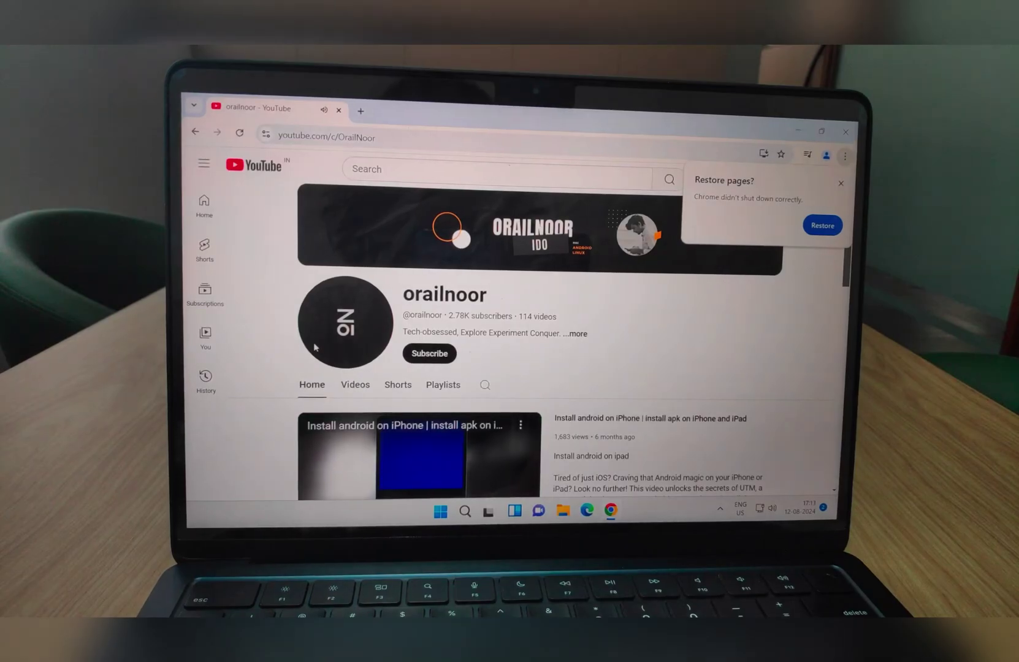
pyautogui.scroll(-4, 314, 344)
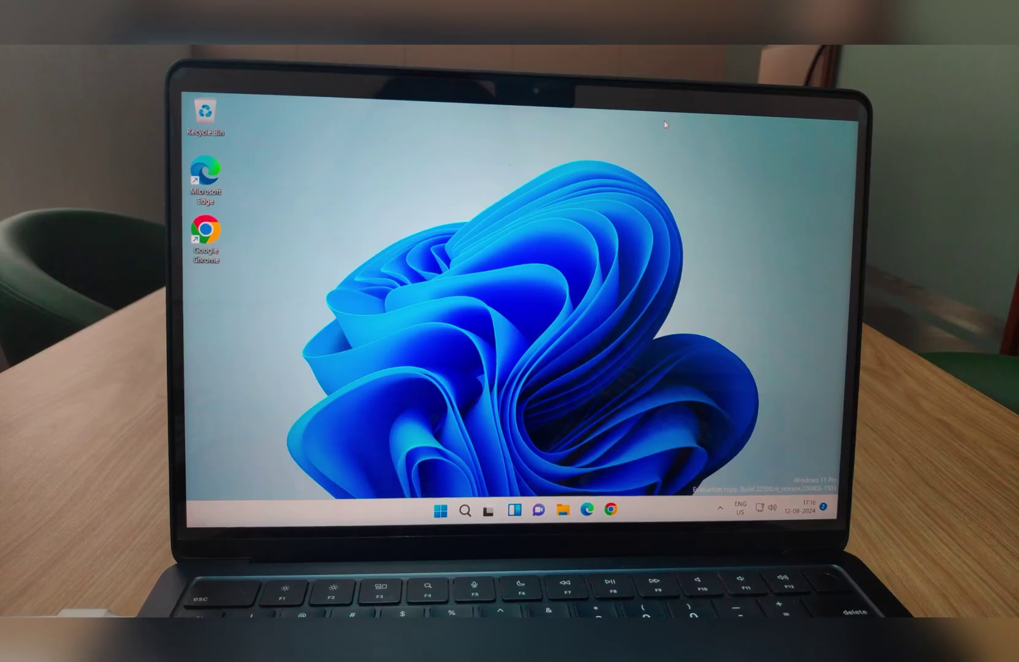
# Step: Dismiss the disk warning, allow UTM Mass Storage access, and show This PC's drives
pyautogui.press('Escape')
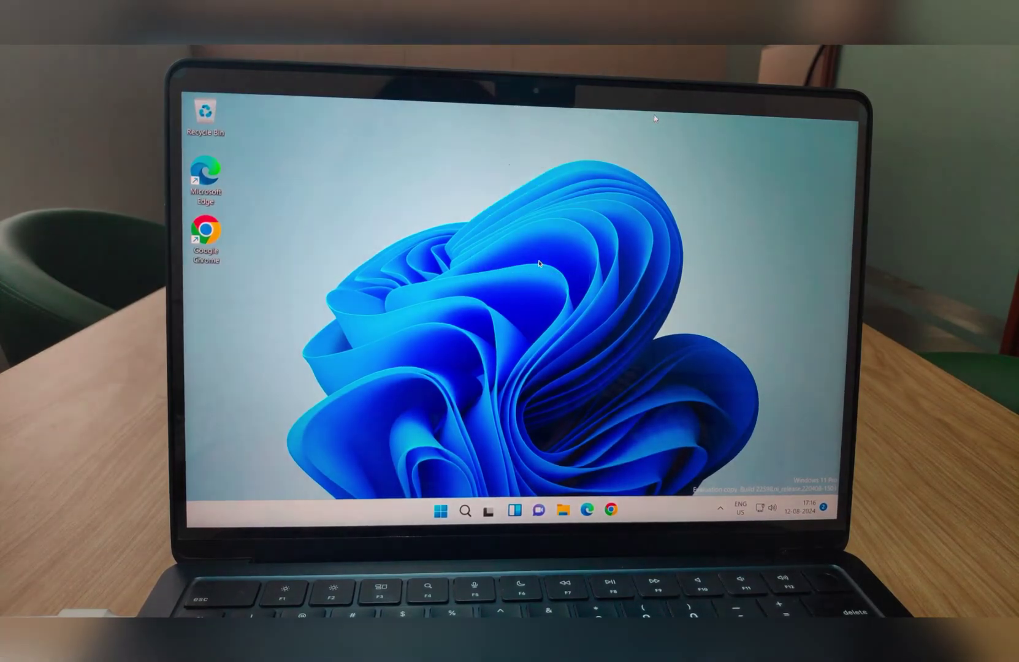
pyautogui.moveTo(809, 121)
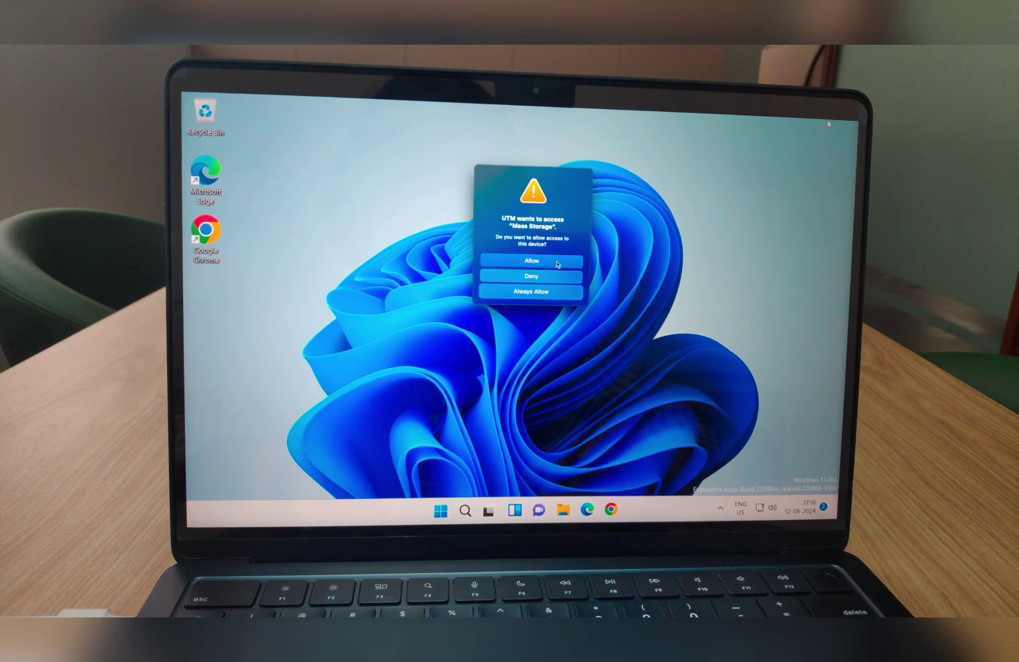
pyautogui.click(563, 263)
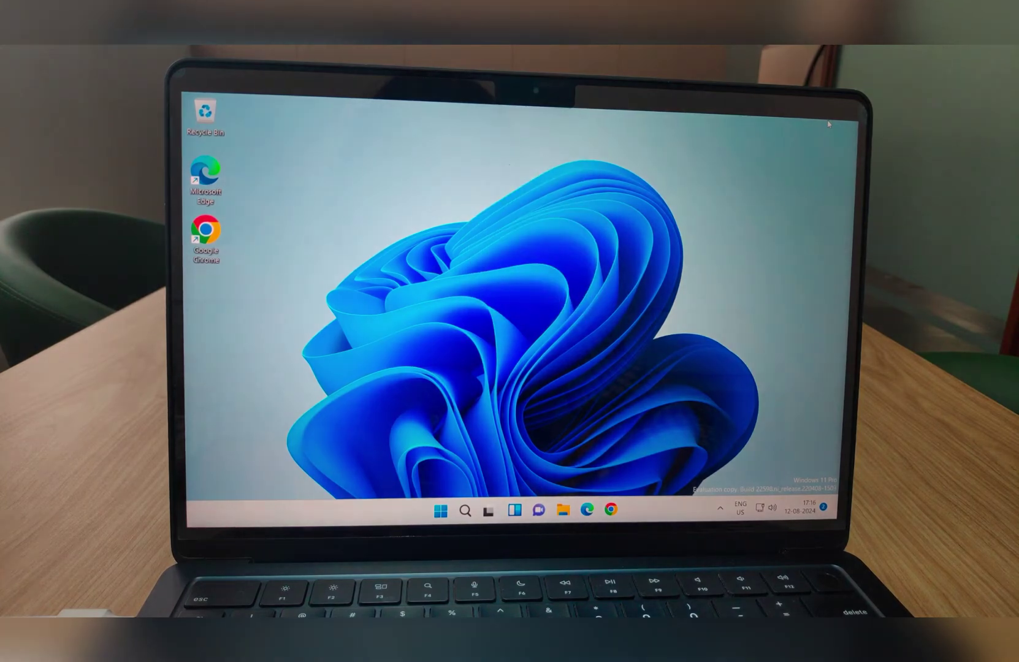
pyautogui.click(563, 509)
pyautogui.click(221, 330)
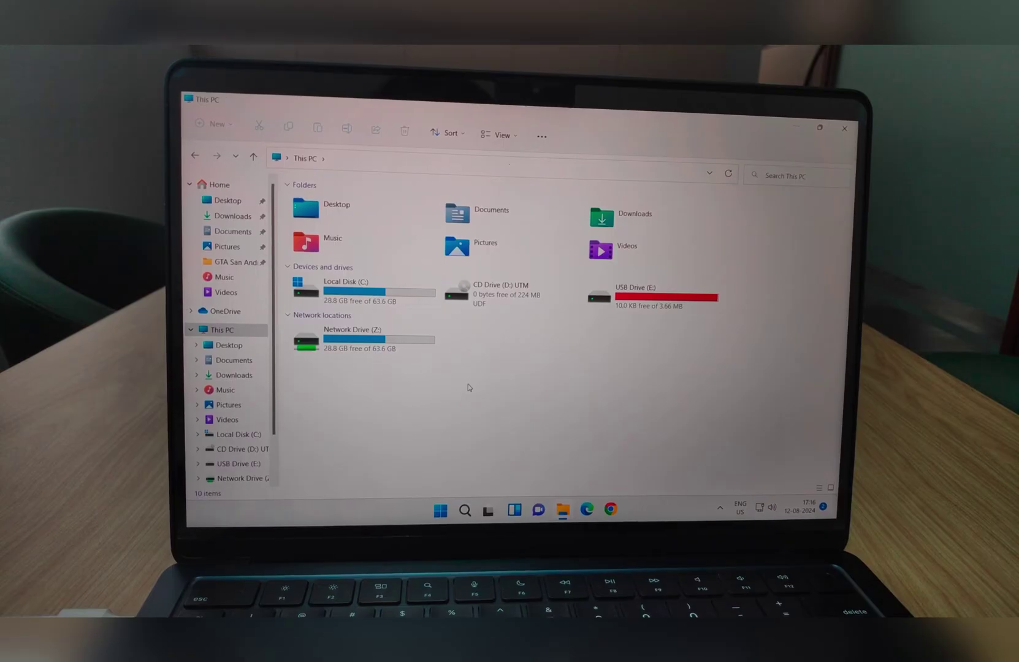
# Step: Open Network Drive (Z:) and scroll through its 21 shared files and folders
pyautogui.click(384, 346)
pyautogui.doubleClick(384, 346)
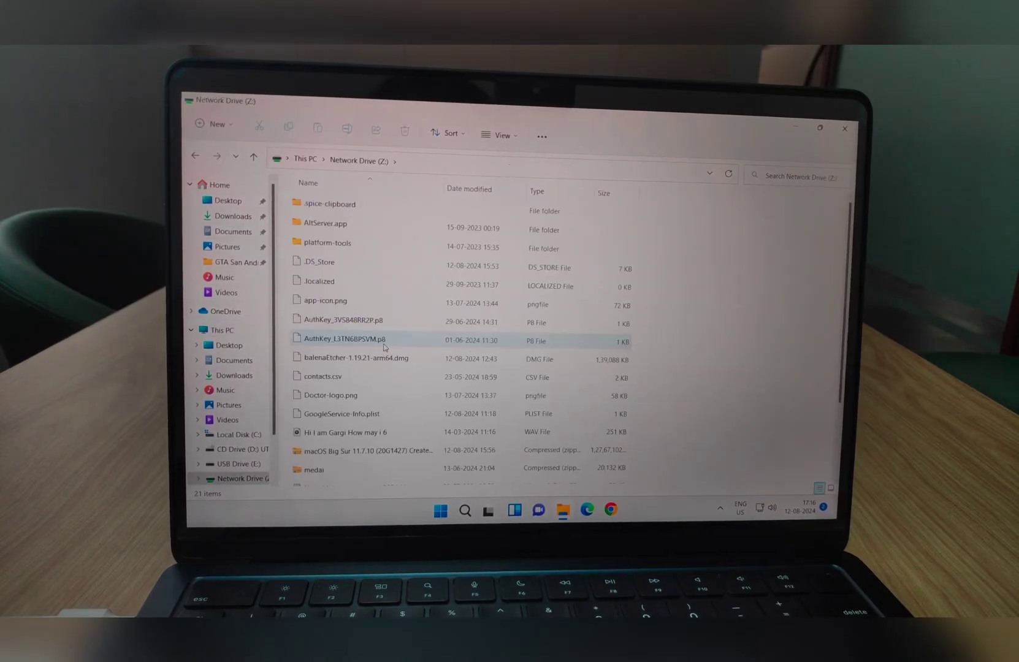
pyautogui.scroll(-2, 440, 301)
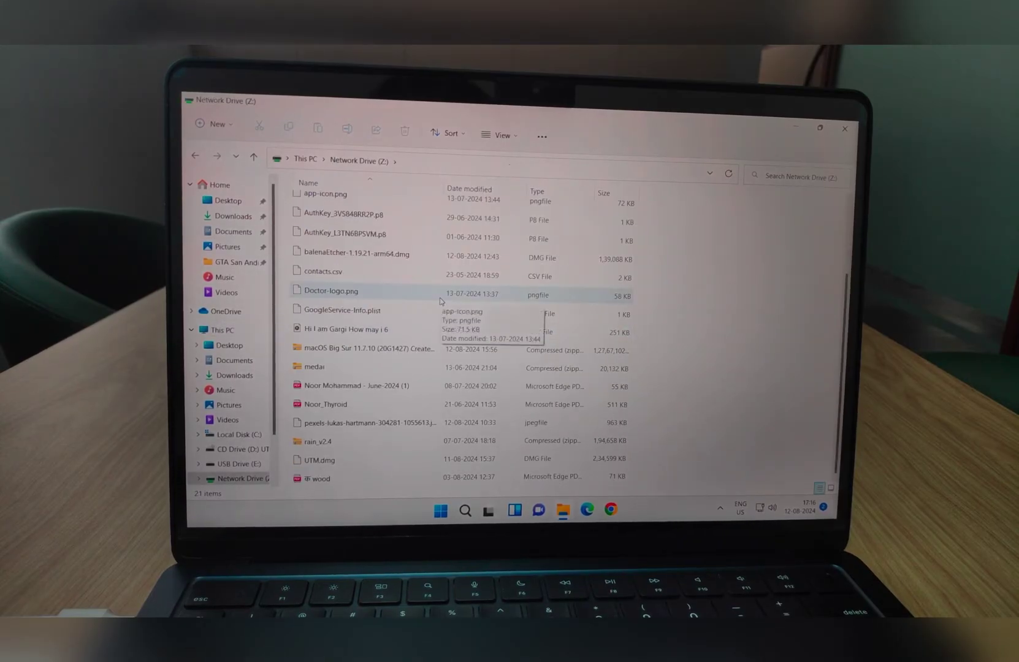
pyautogui.scroll(2, 440, 301)
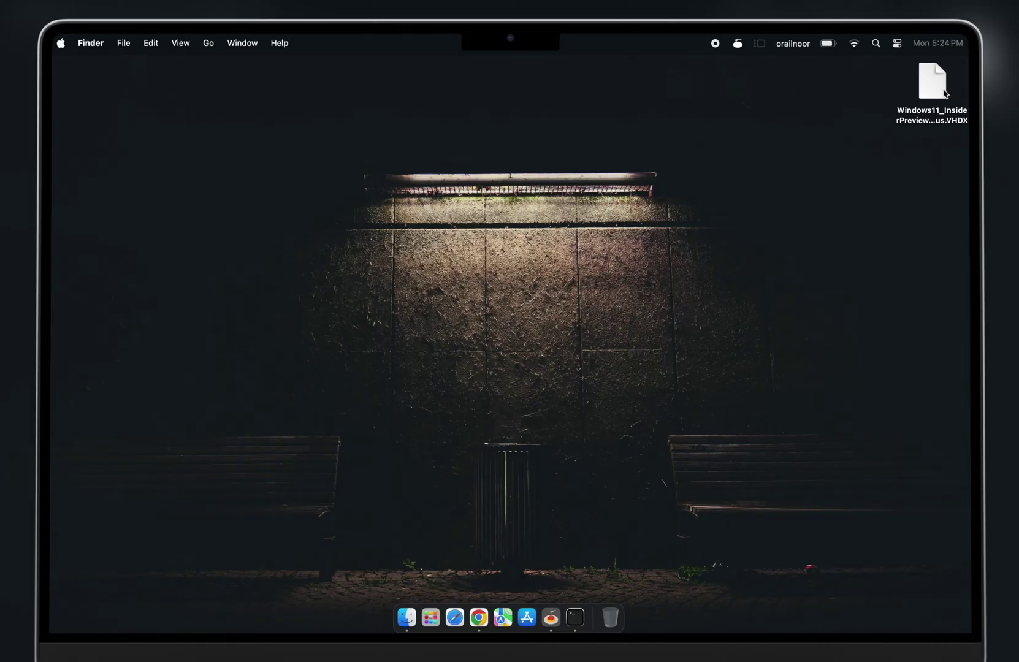
# Step: Launch UTM by searching 'ut' in Spotlight
pyautogui.press('super+space')
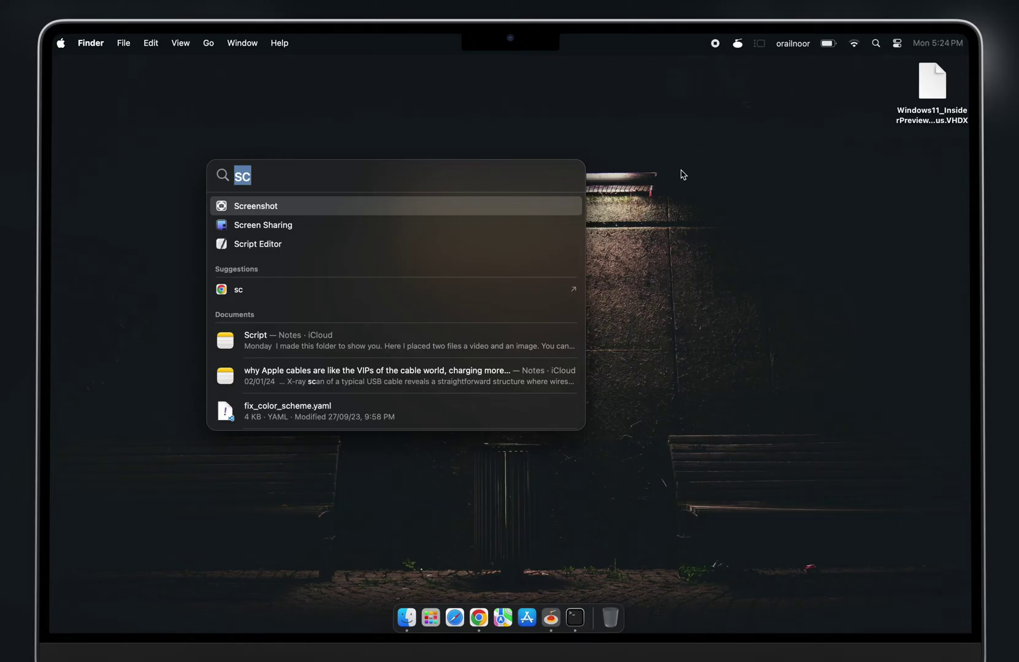
pyautogui.write('utM')
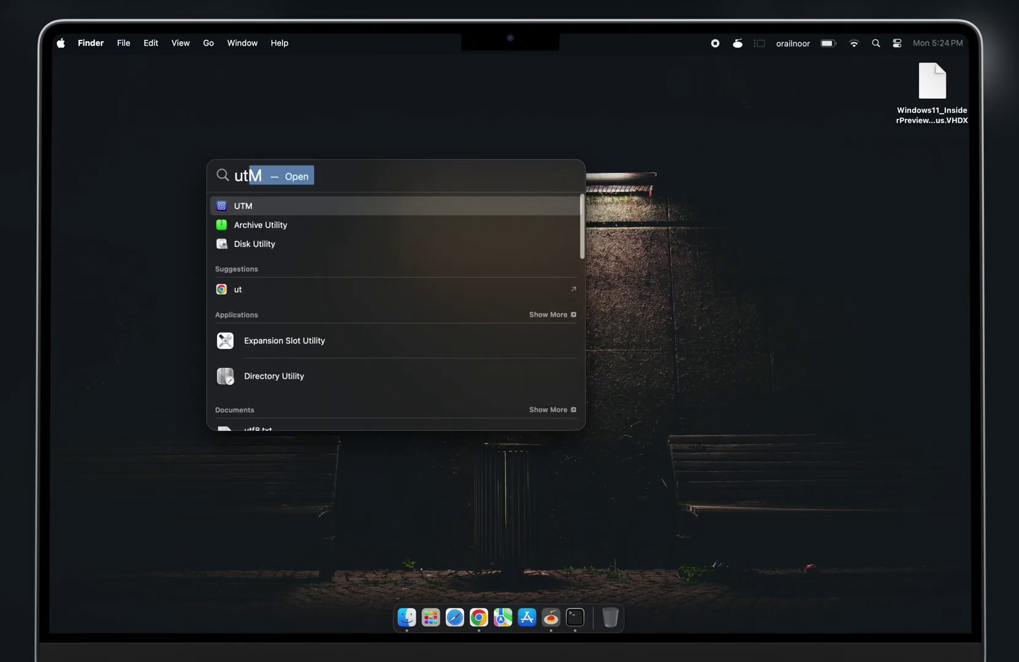
pyautogui.press('Return')
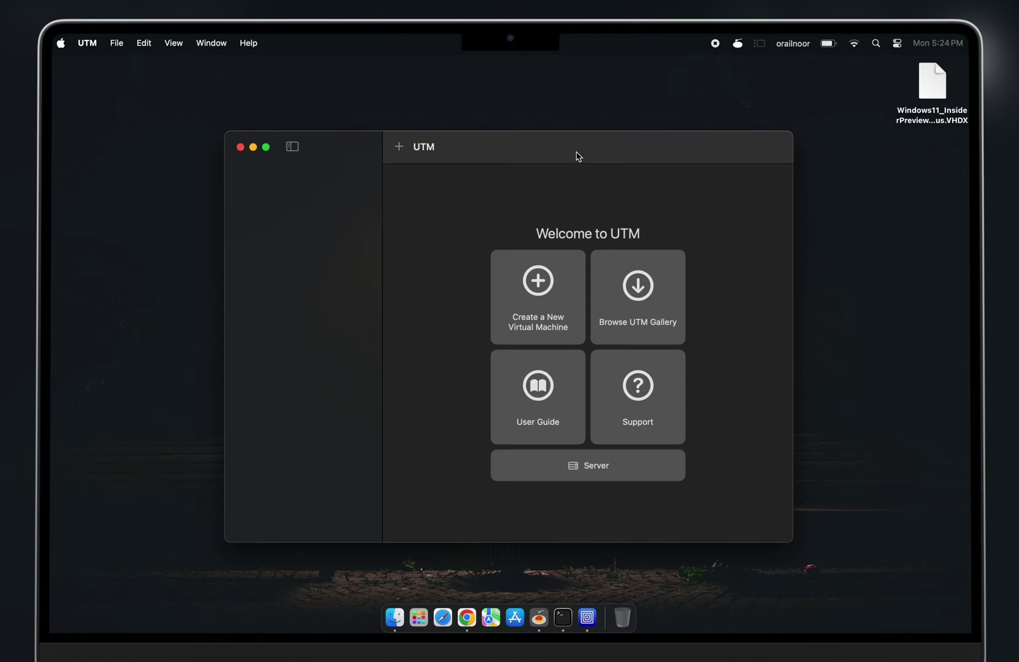
# Step: Start a new virtualized Windows virtual machine in UTM
pyautogui.click(539, 294)
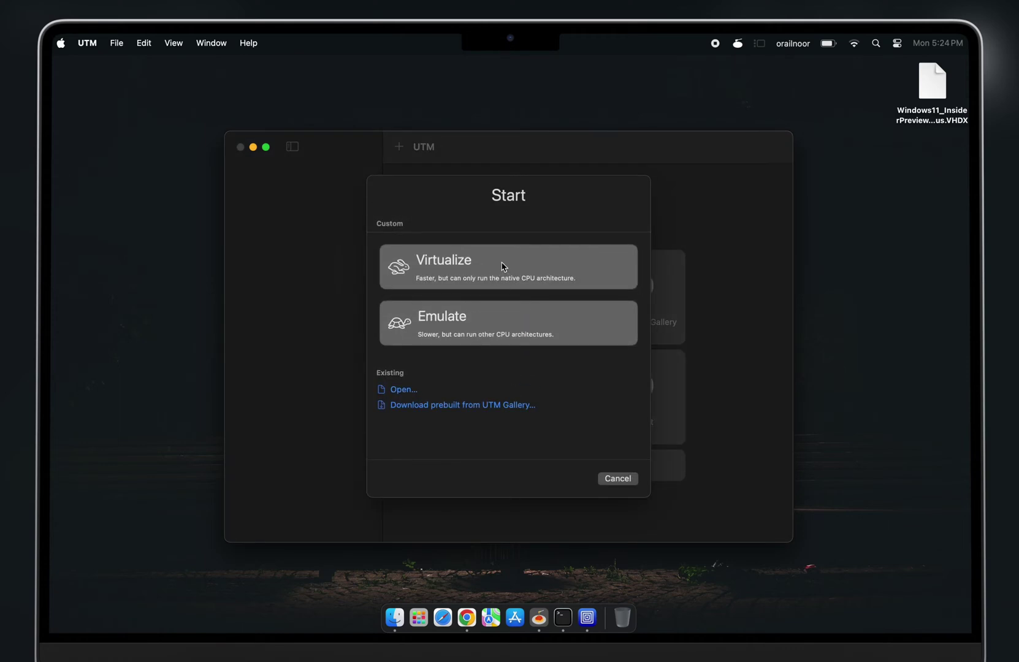
pyautogui.click(494, 269)
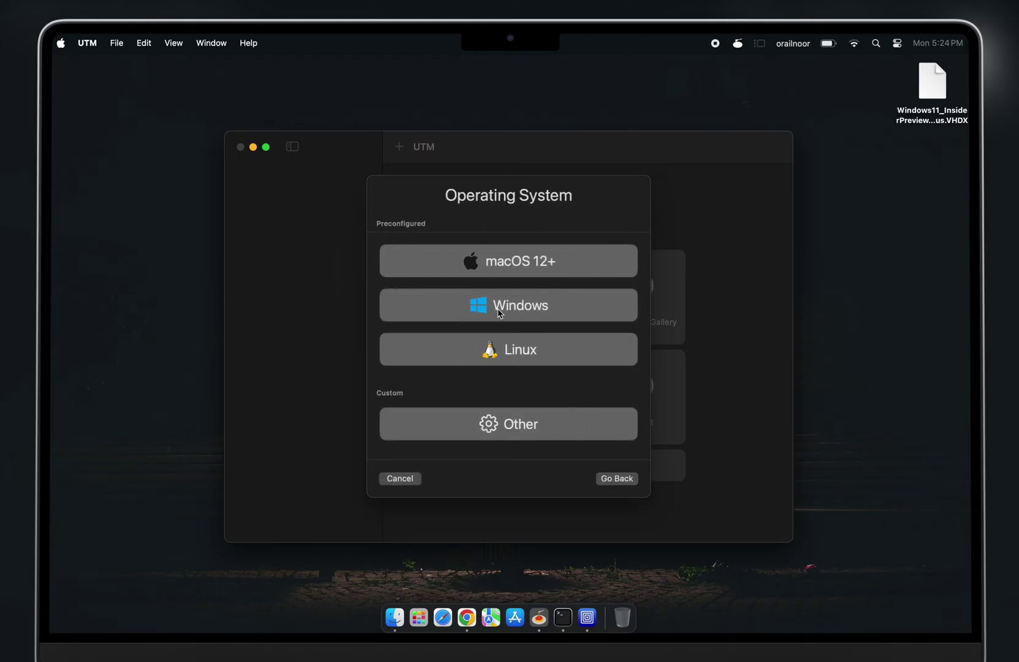
pyautogui.click(498, 313)
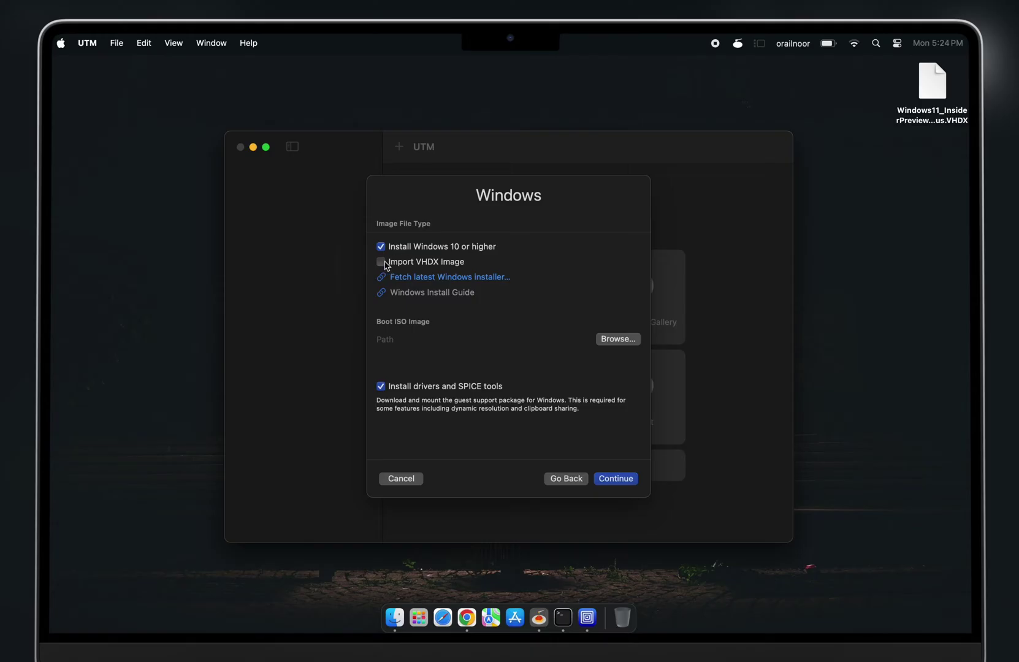
# Step: Import the Desktop's Windows11_InsiderPreview_Client_ARM64_en-us.VHDX as the boot image and continue
pyautogui.click(380, 262)
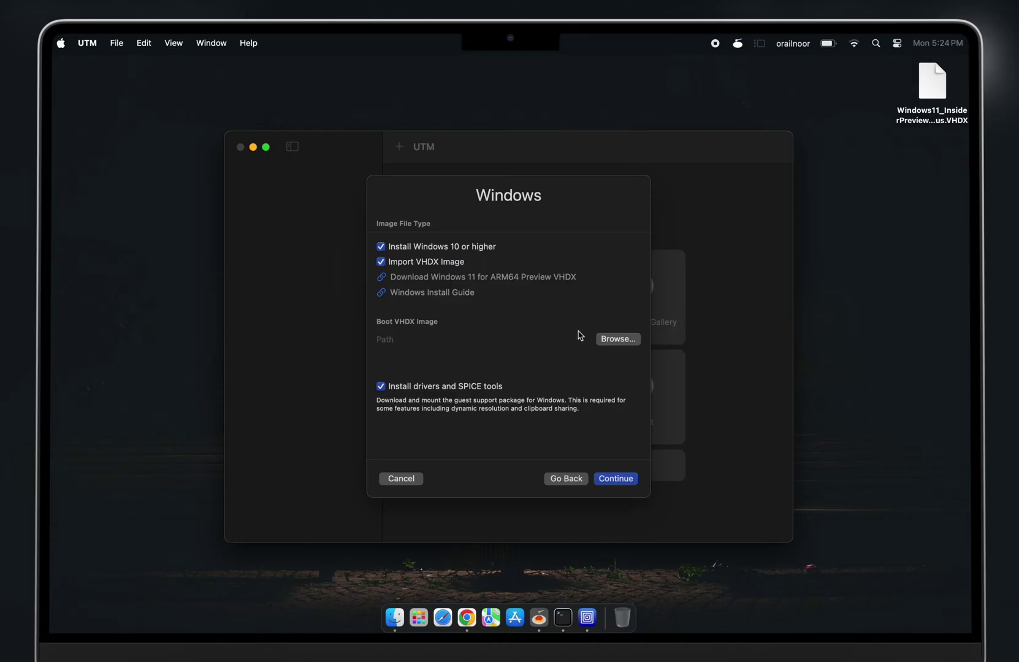
pyautogui.click(610, 339)
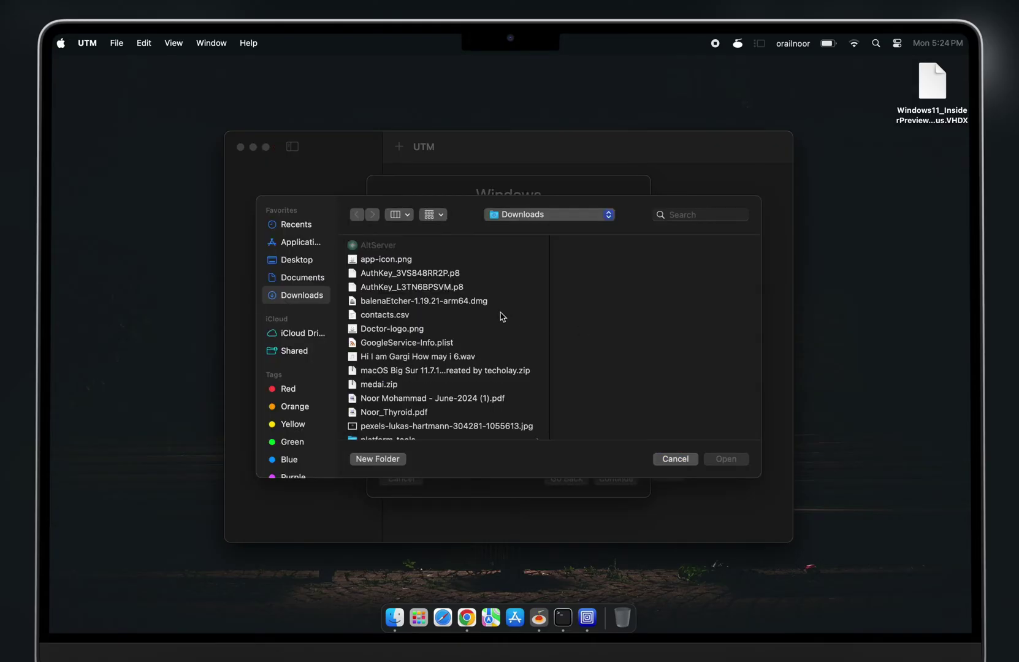
pyautogui.click(310, 263)
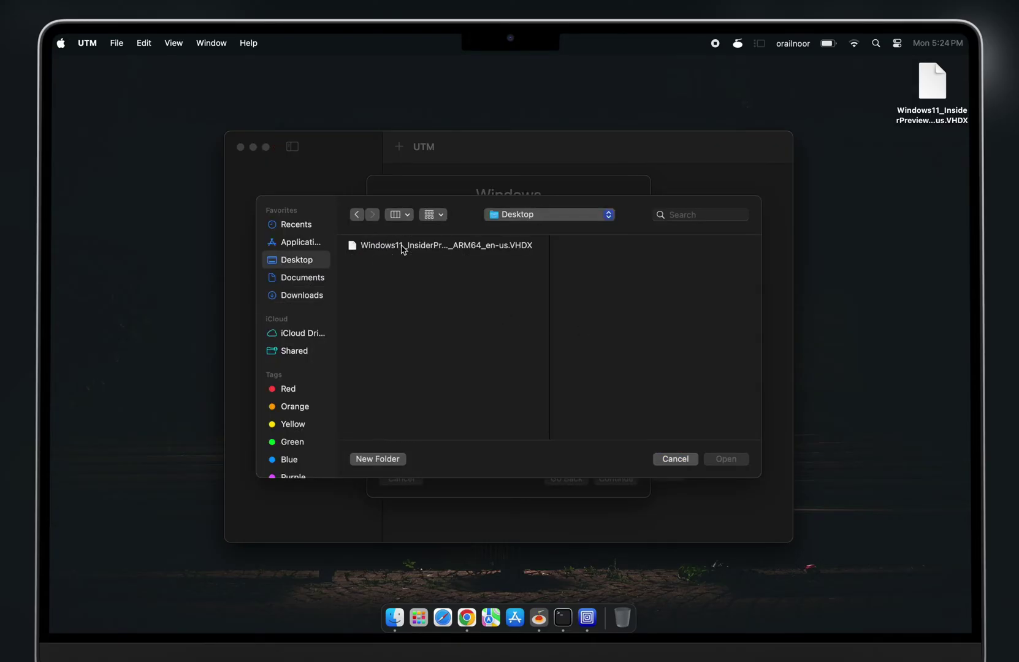
pyautogui.click(403, 248)
pyautogui.click(721, 460)
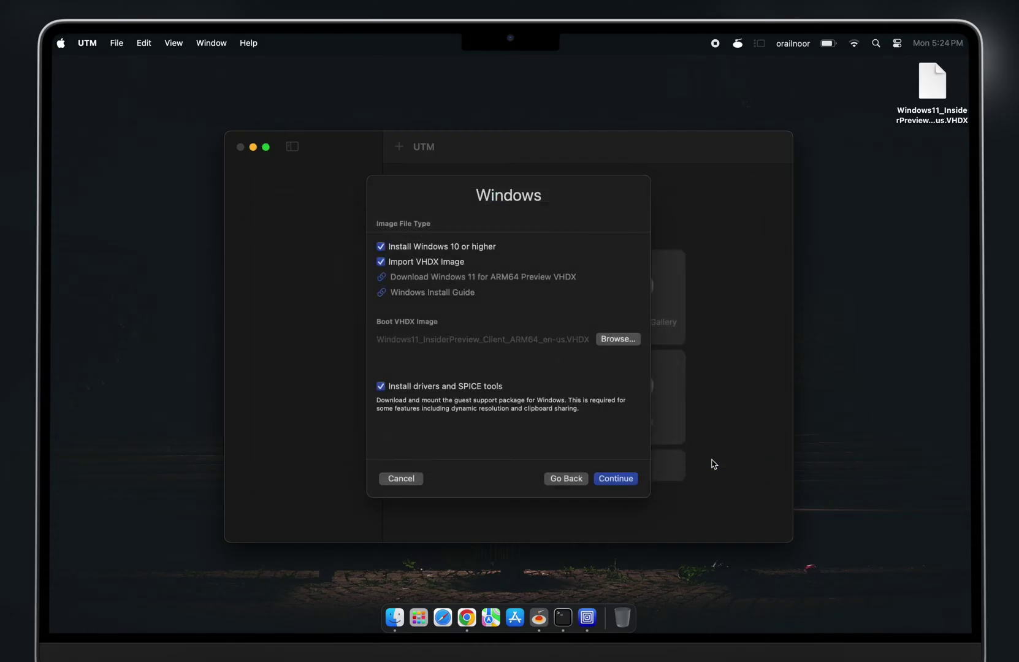
pyautogui.click(622, 479)
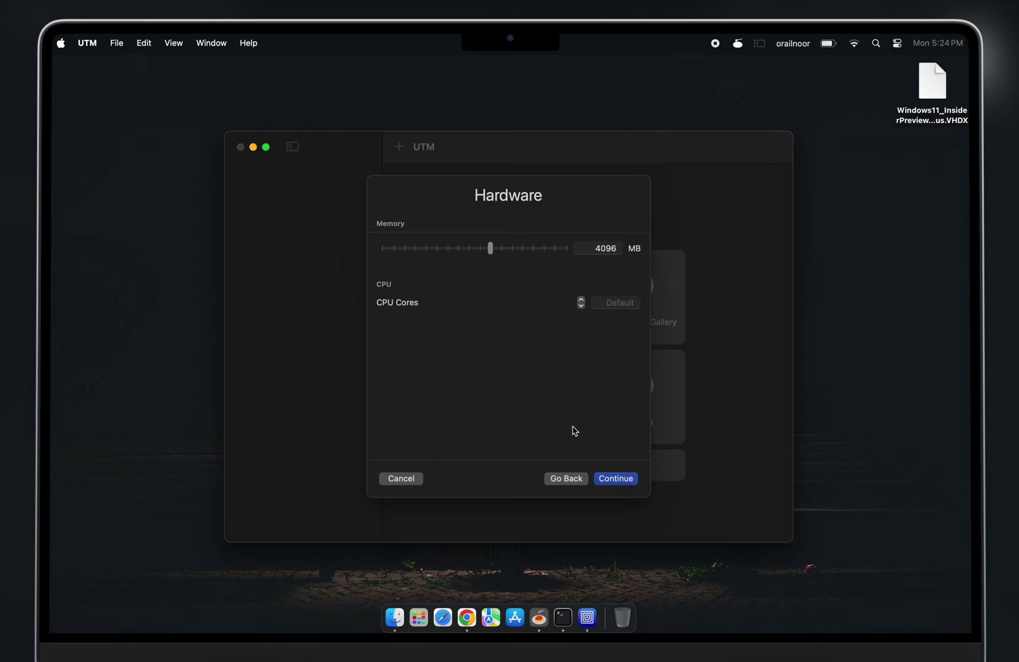
# Step: Lower the VM memory to 3072 MB and share the host Documents folder
pyautogui.moveTo(489, 249); pyautogui.dragTo(481, 253)
pyautogui.click(622, 482)
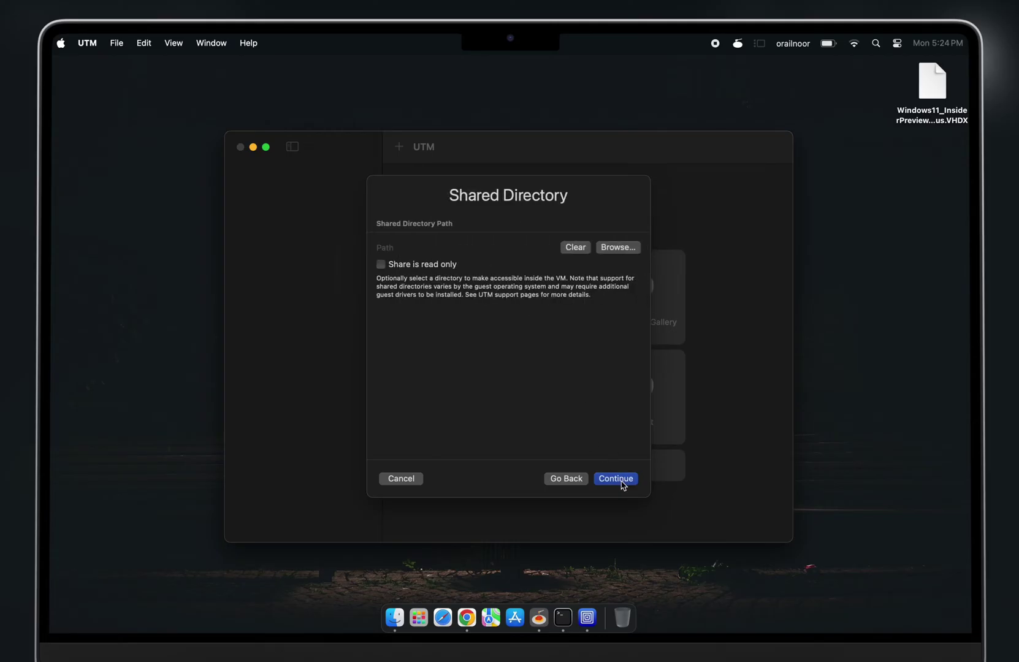
pyautogui.click(619, 247)
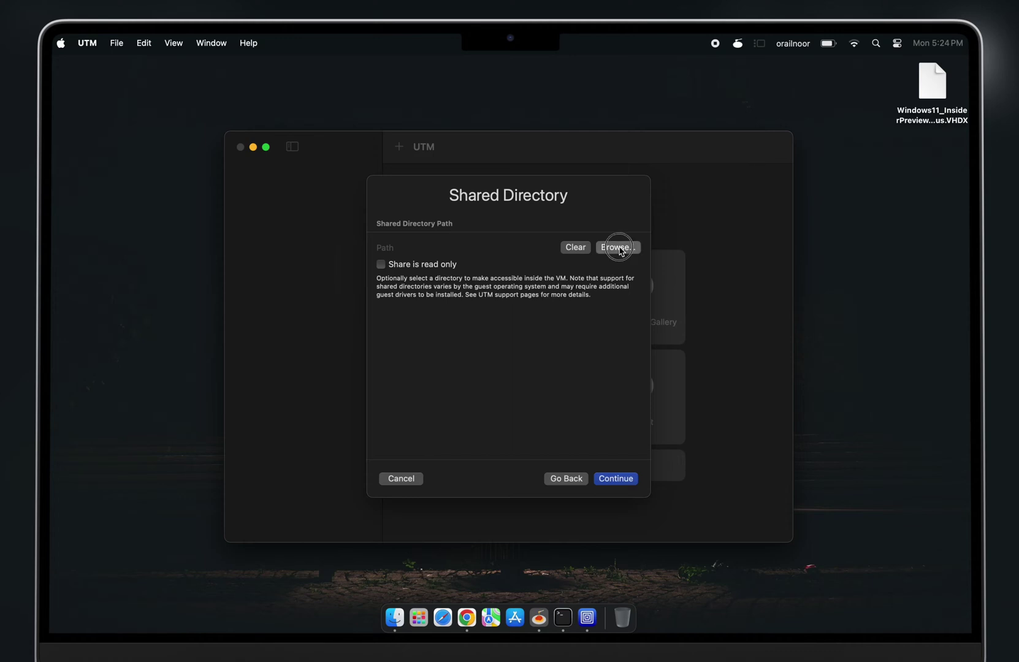
pyautogui.click(322, 284)
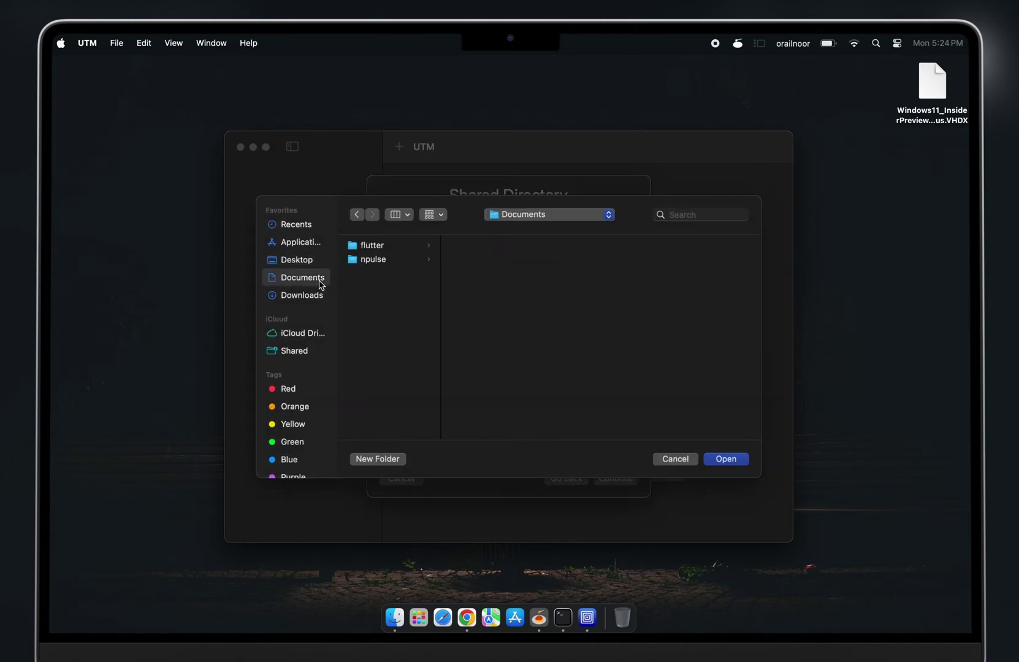
pyautogui.click(725, 459)
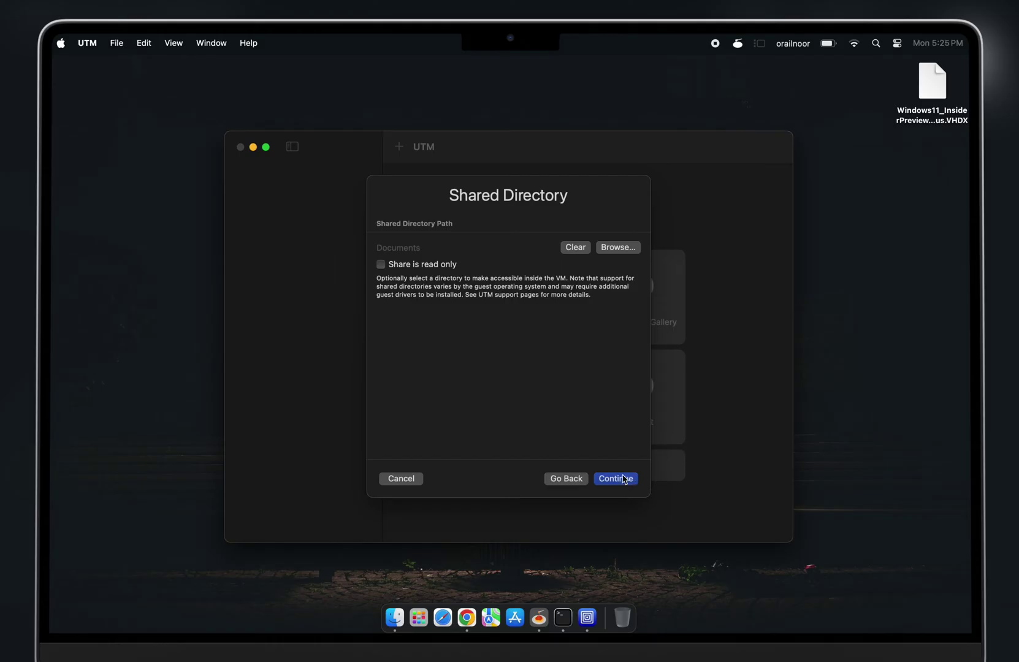
# Step: Review the new Windows VM's summary and save it
pyautogui.click(623, 478)
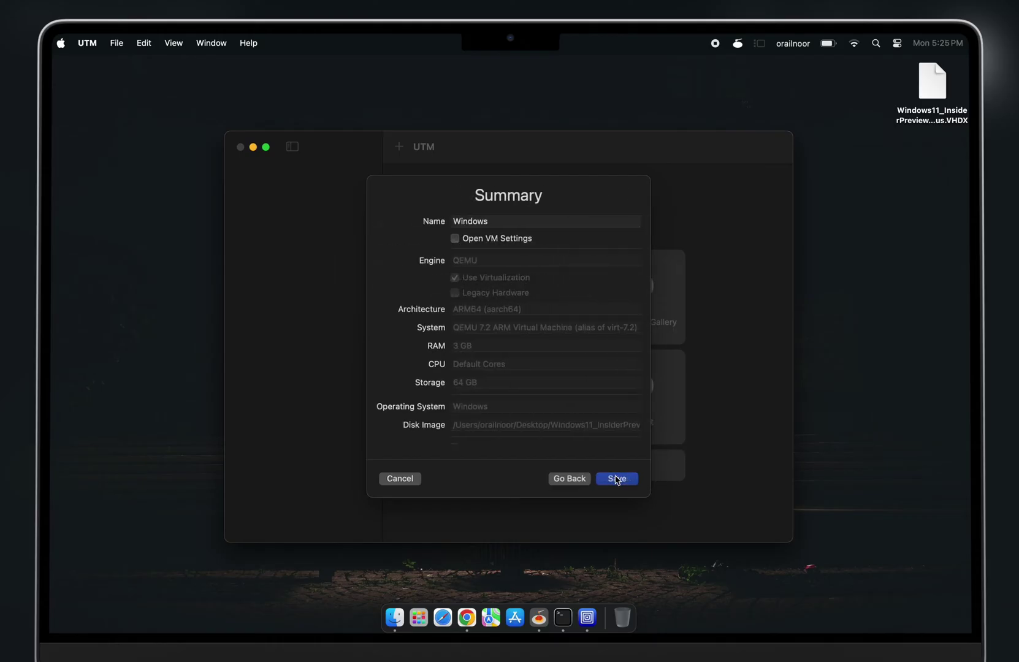
pyautogui.scroll(-3, 552, 372)
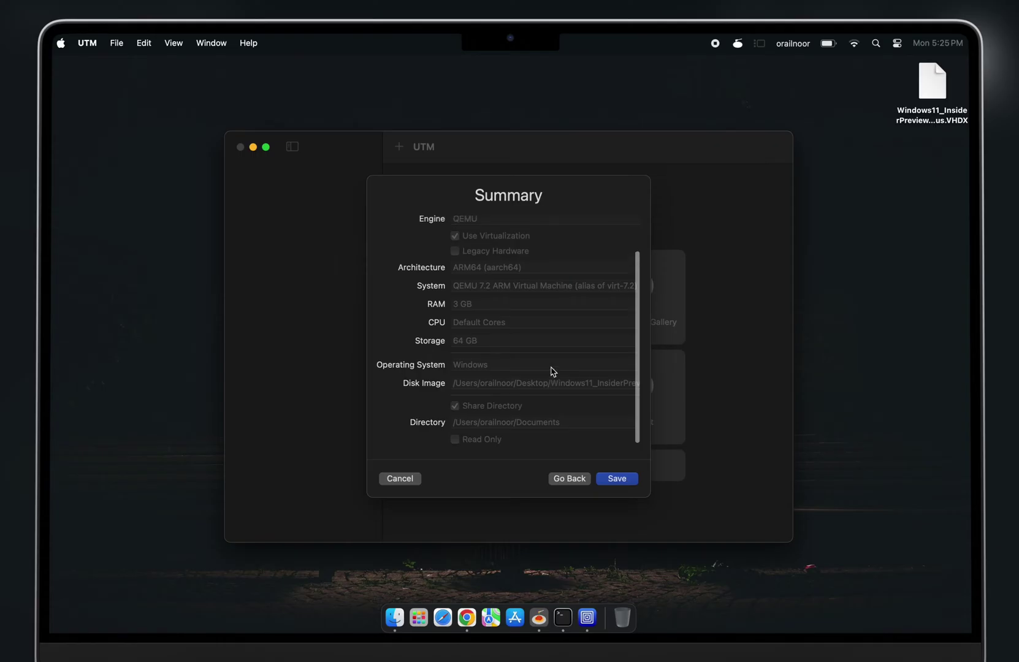
pyautogui.scroll(3, 552, 371)
pyautogui.click(616, 479)
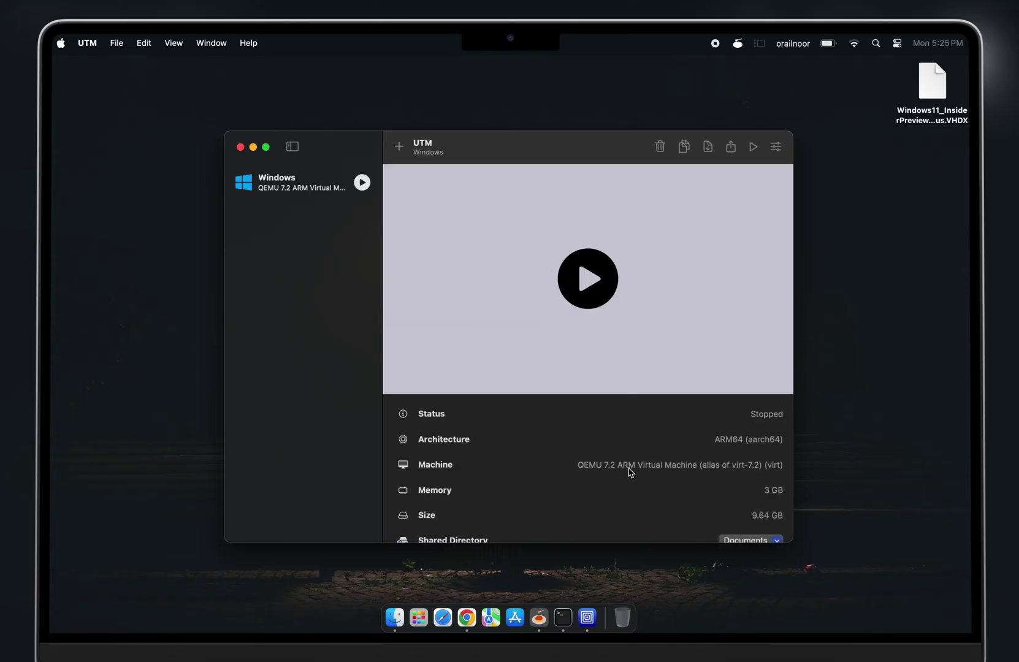
# Step: Verify the Documents share and utm-guest-tools-latest.iso CD/DVD, then start the Windows VM
pyautogui.scroll(-2, 614, 479)
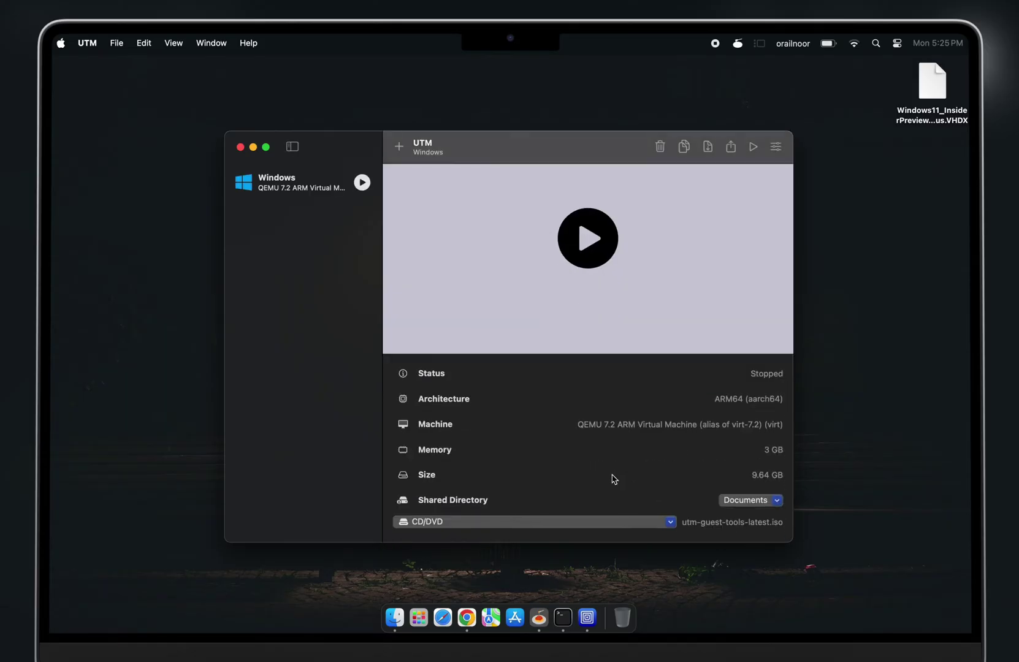
pyautogui.scroll(1, 614, 478)
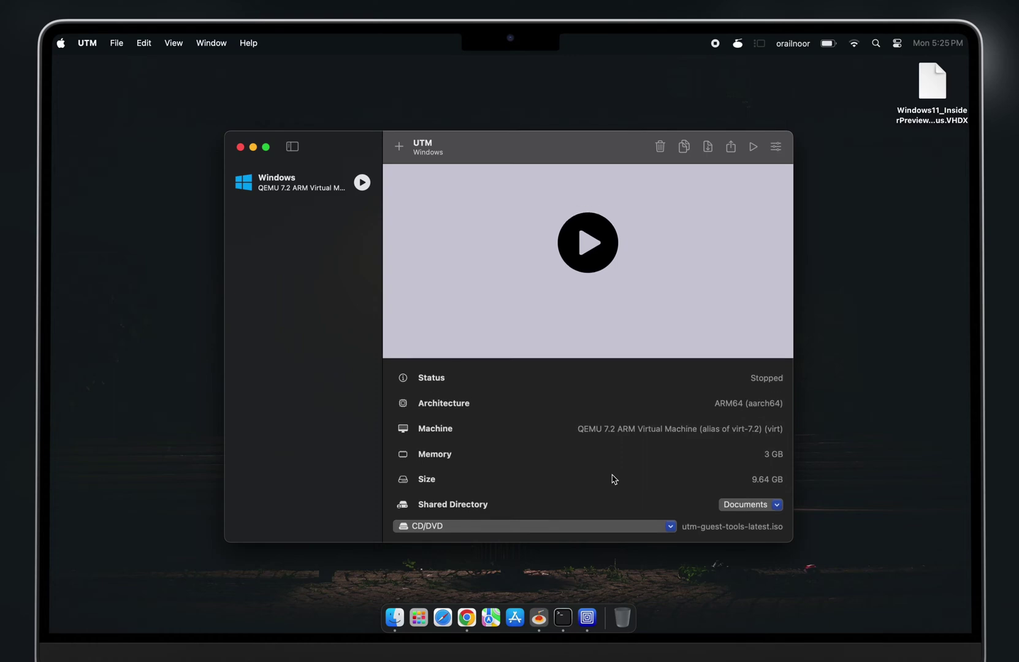
pyautogui.scroll(3, 613, 479)
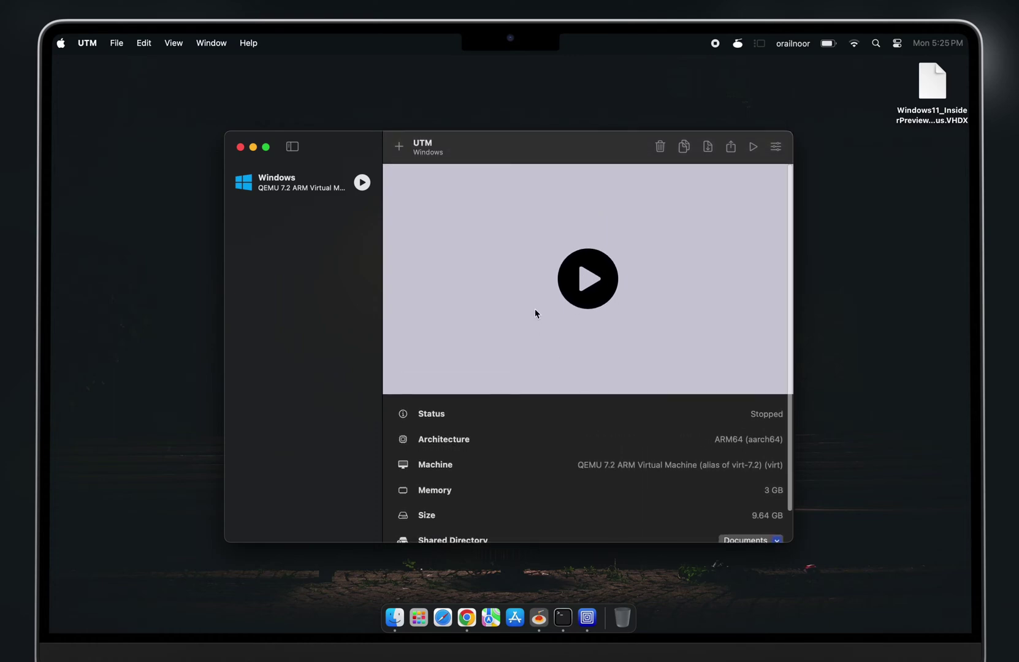
pyautogui.click(580, 282)
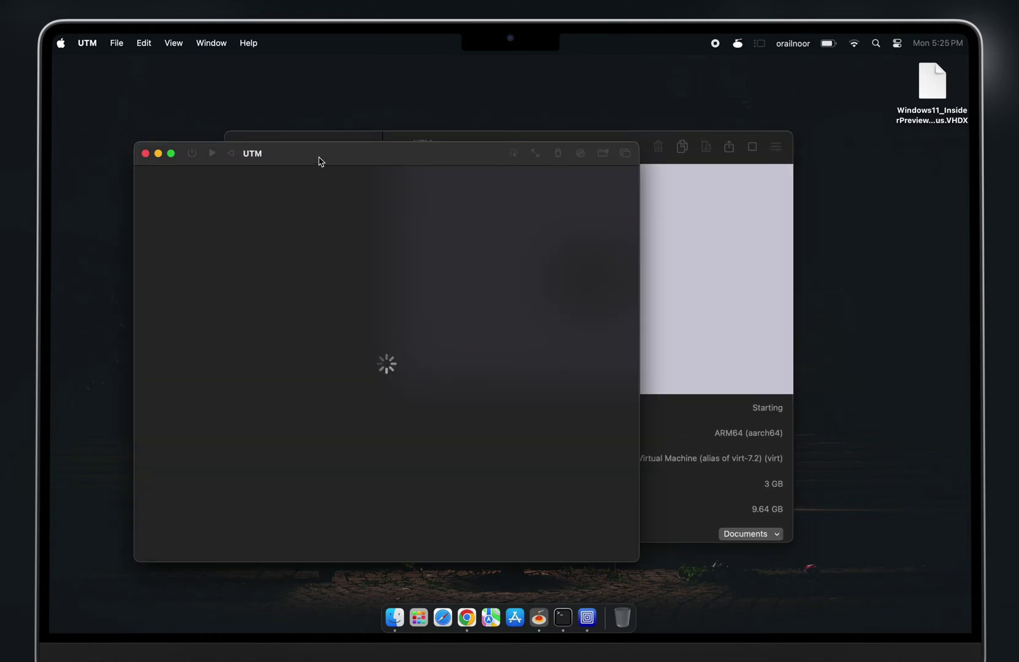
# Step: Run the VM full screen and open a command prompt from Windows setup with Shift+F10
pyautogui.click(171, 153)
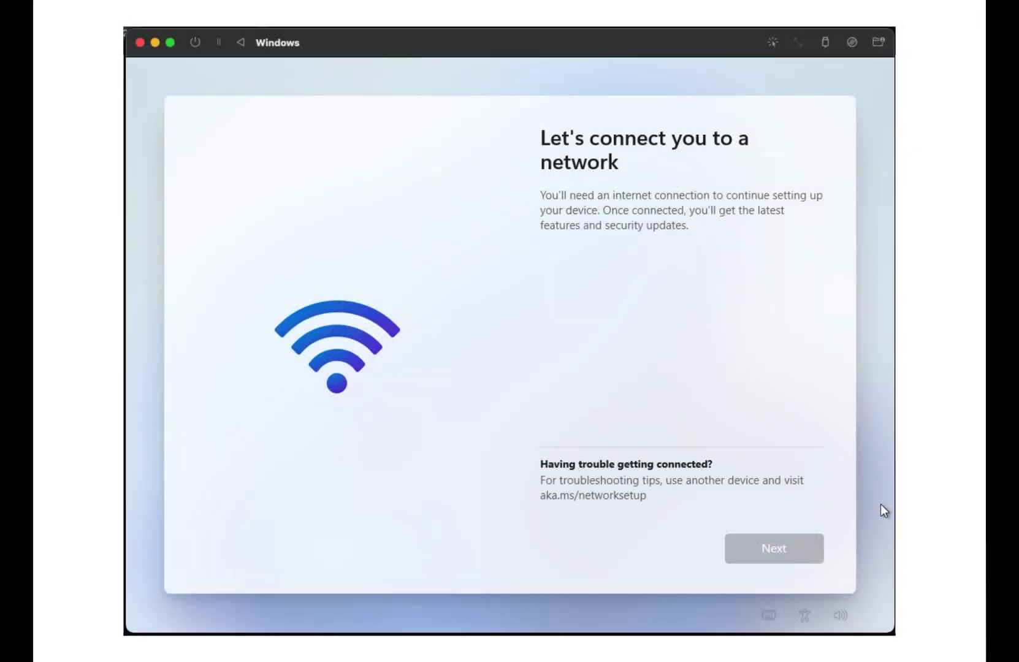
pyautogui.hotkey('shift', 'F10')
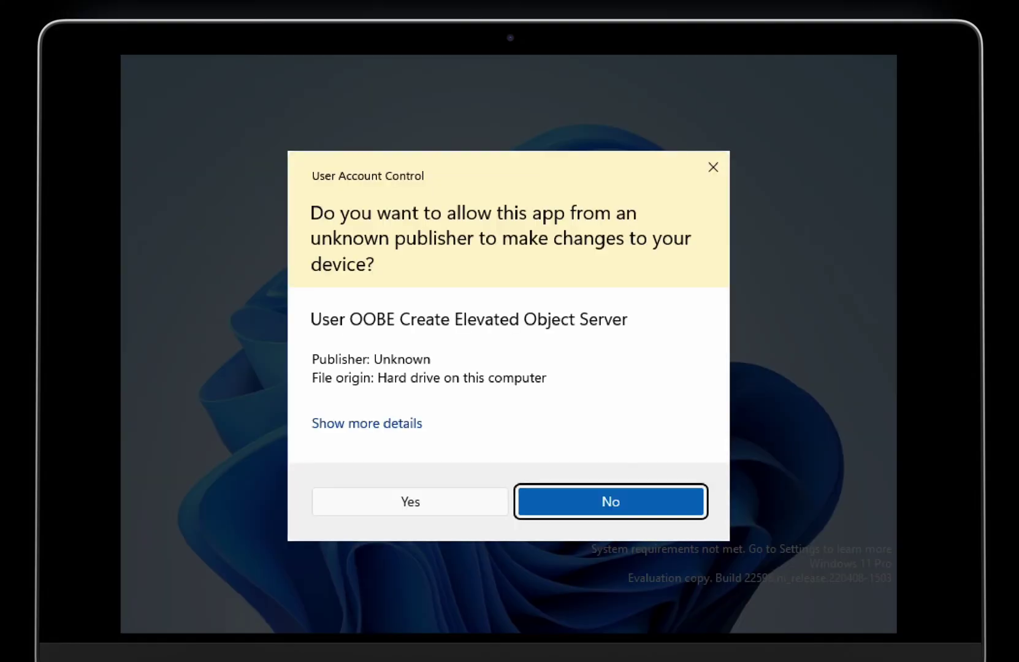
# Step: Allow the administrator command prompt and run oobe\bypassnro to skip the network requirement
pyautogui.press('Left')
pyautogui.press('Return')
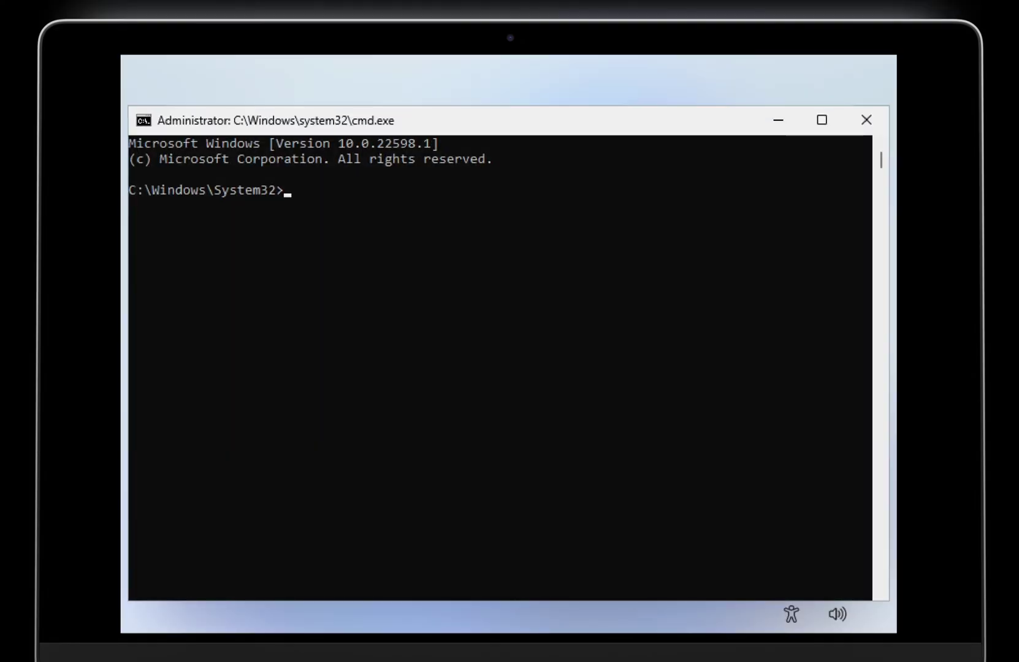
pyautogui.write('oobe')
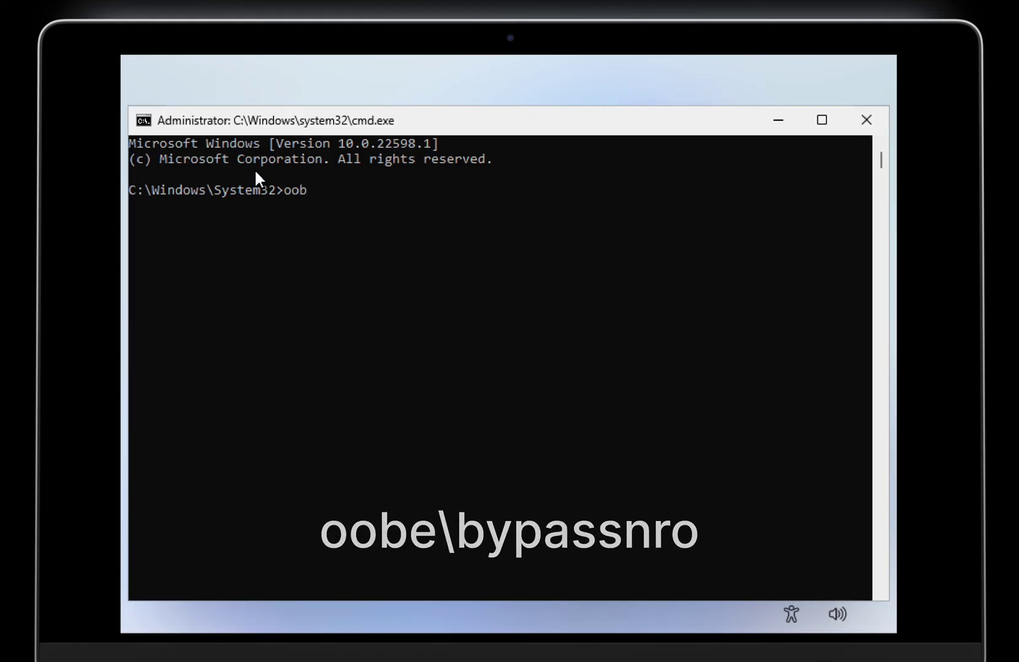
pyautogui.write('\\by')
pyautogui.write('passnro')
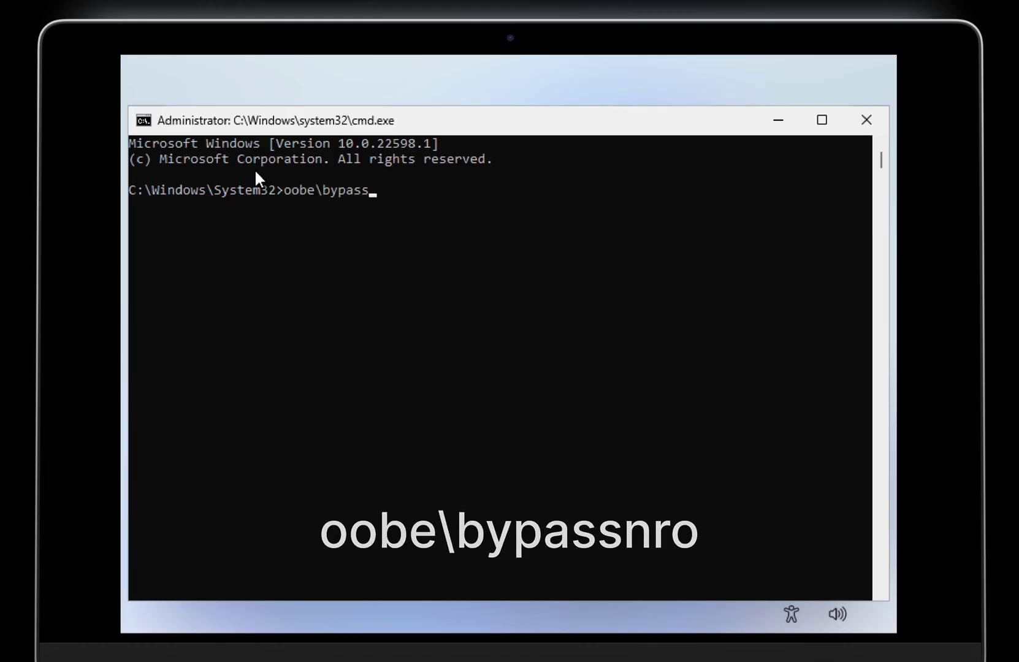
pyautogui.press('Return')
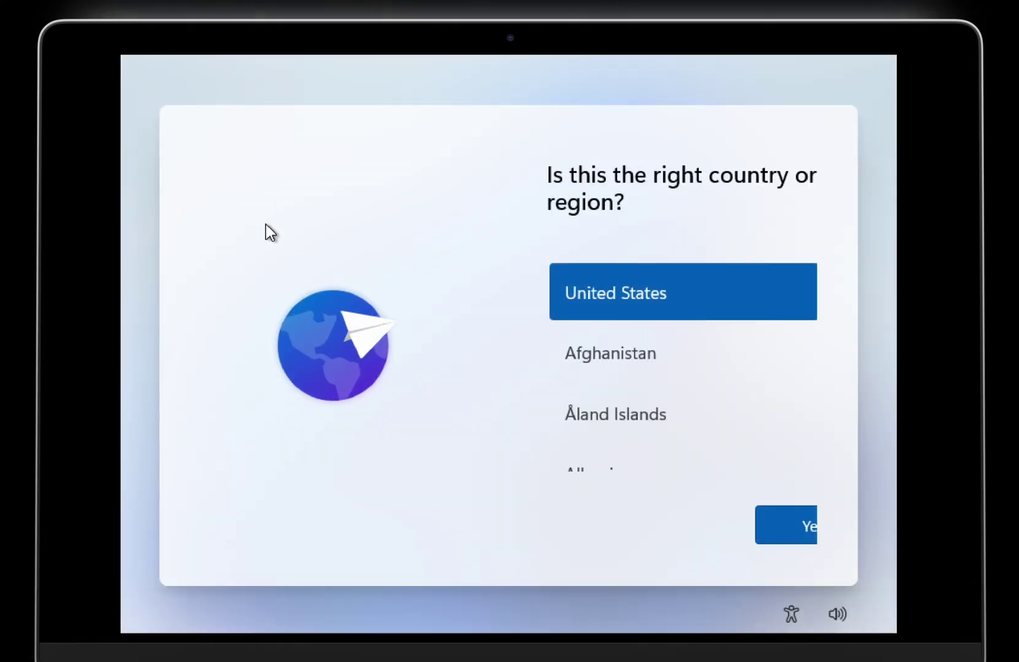
# Step: Confirm United States as the region and the default keyboard layout, skipping a second layout
pyautogui.click(780, 539)
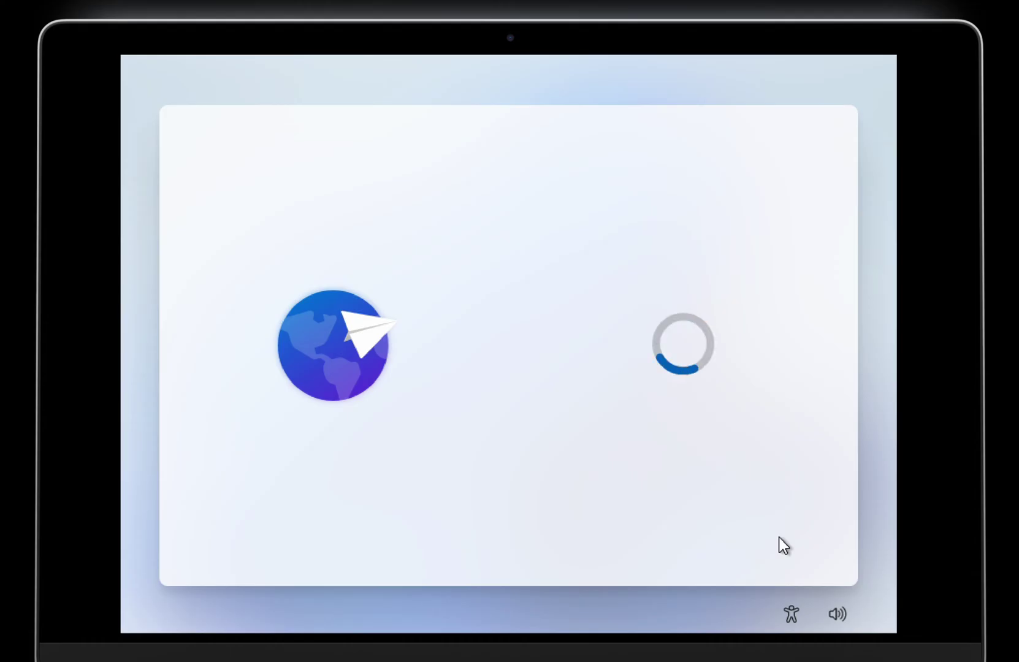
pyautogui.click(778, 531)
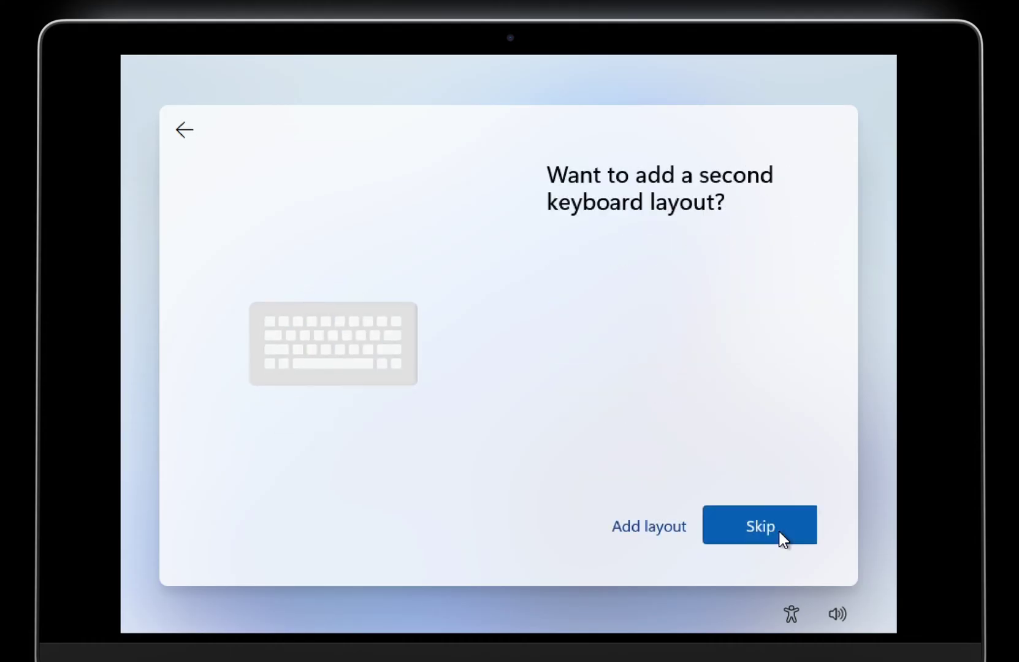
pyautogui.click(766, 527)
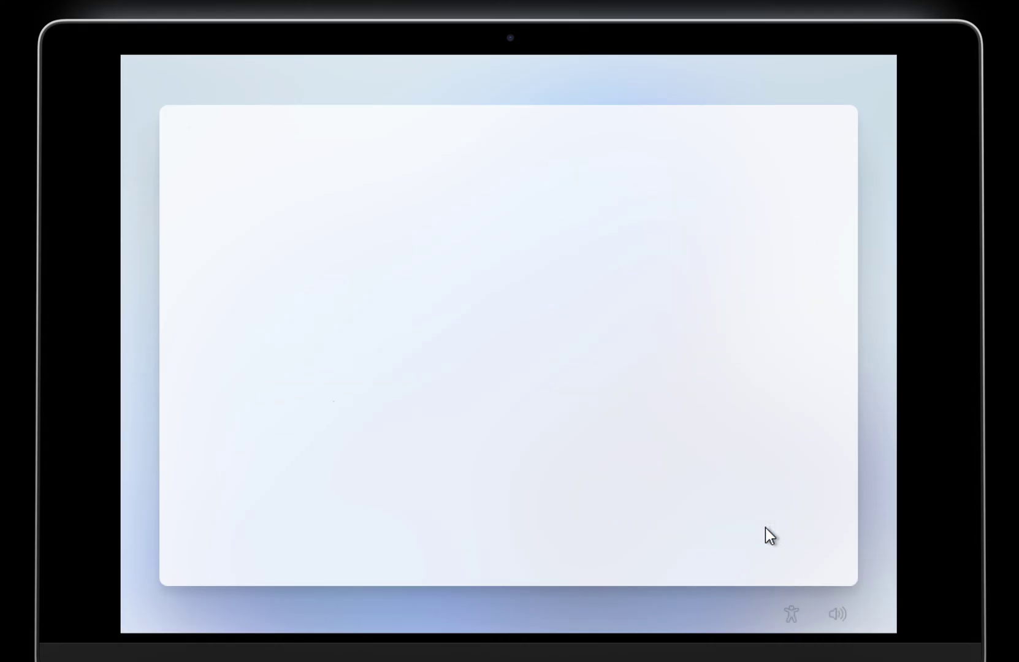
# Step: Choose no internet, continue with limited setup, and accept the license agreement
pyautogui.click(654, 529)
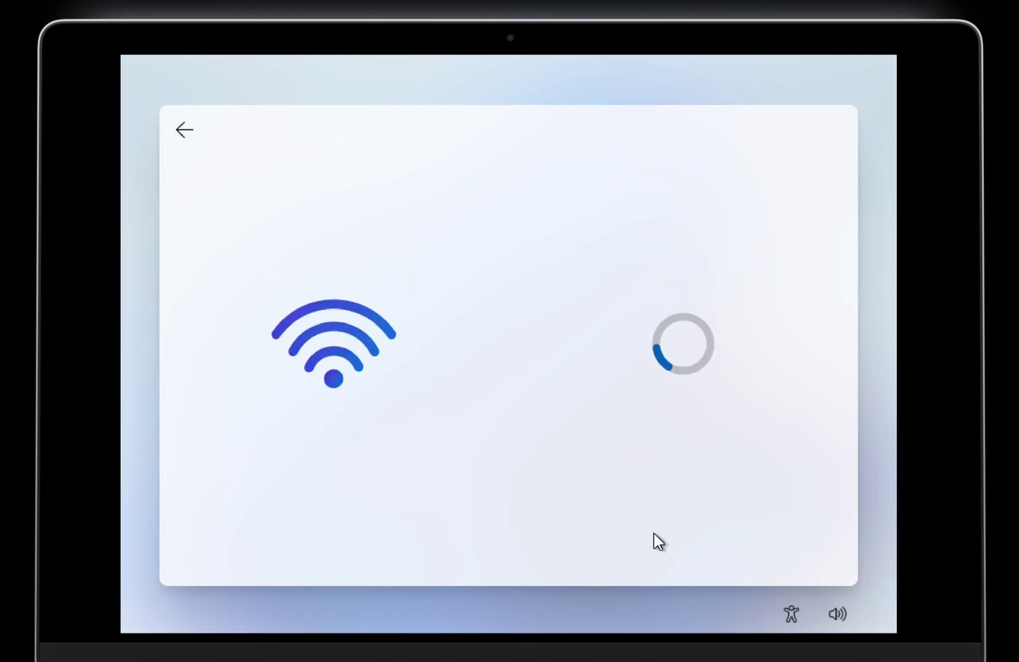
pyautogui.click(657, 527)
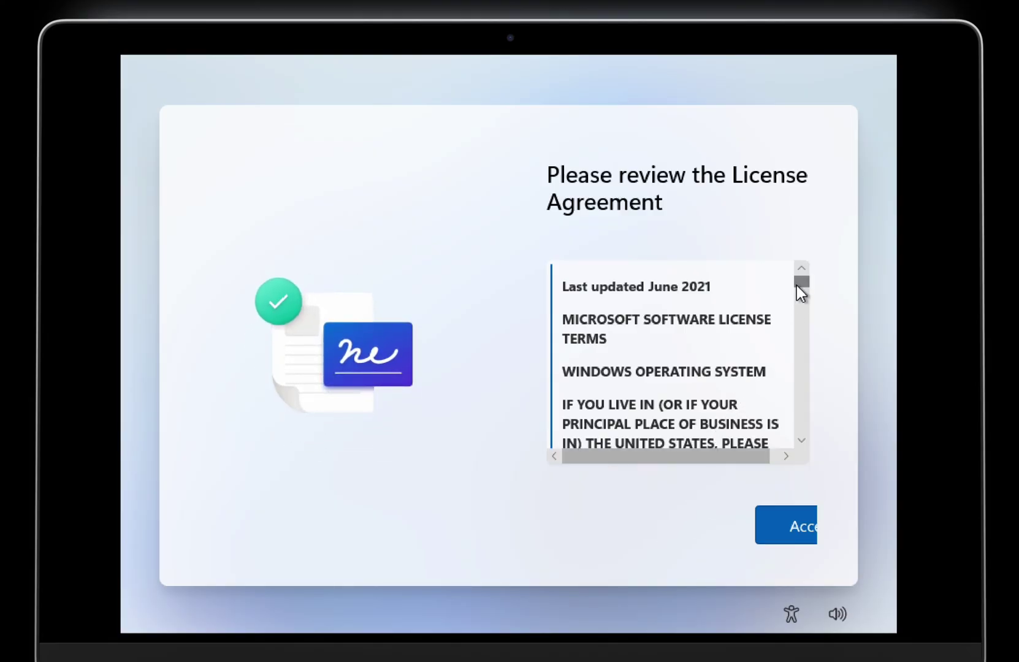
pyautogui.moveTo(800, 283); pyautogui.dragTo(800, 419)
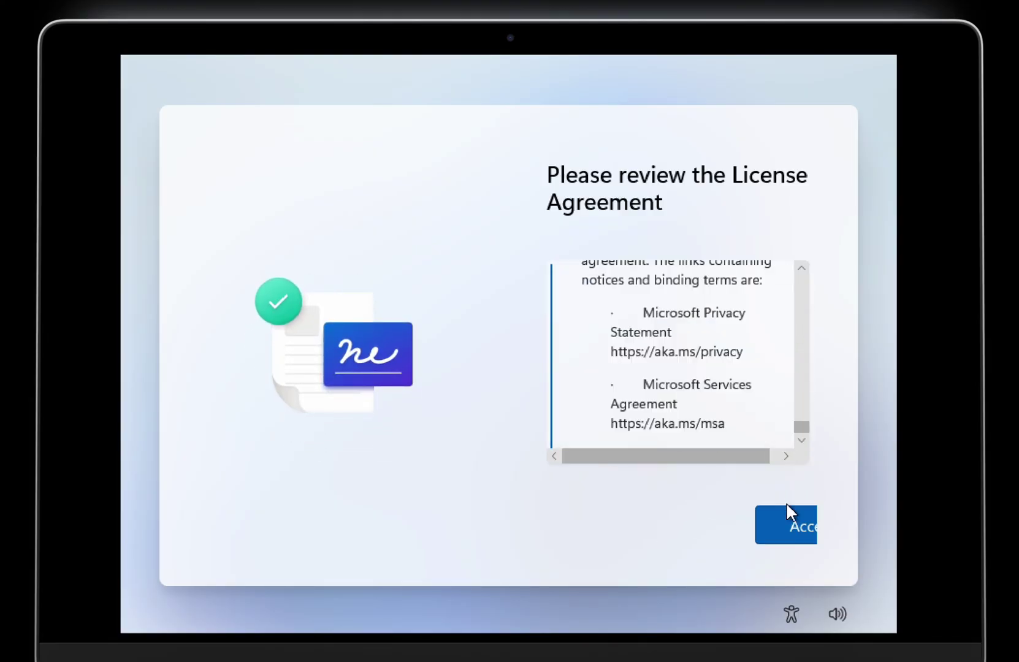
pyautogui.click(786, 521)
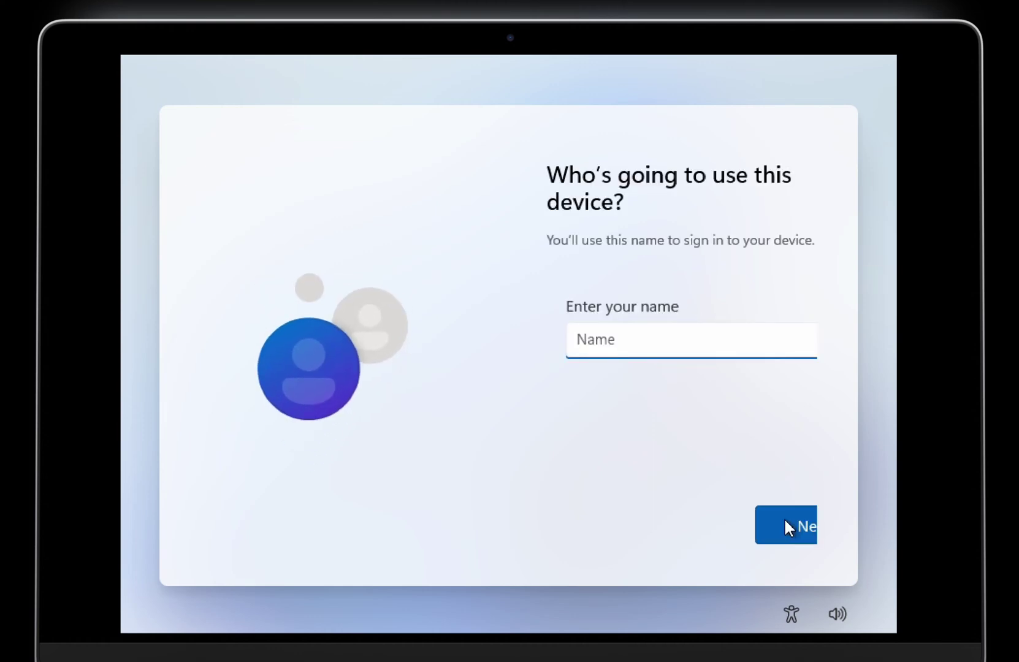
# Step: Enter the local account's user name, then set and confirm its password
pyautogui.write('orailnoor')
pyautogui.click(800, 539)
pyautogui.write('12')
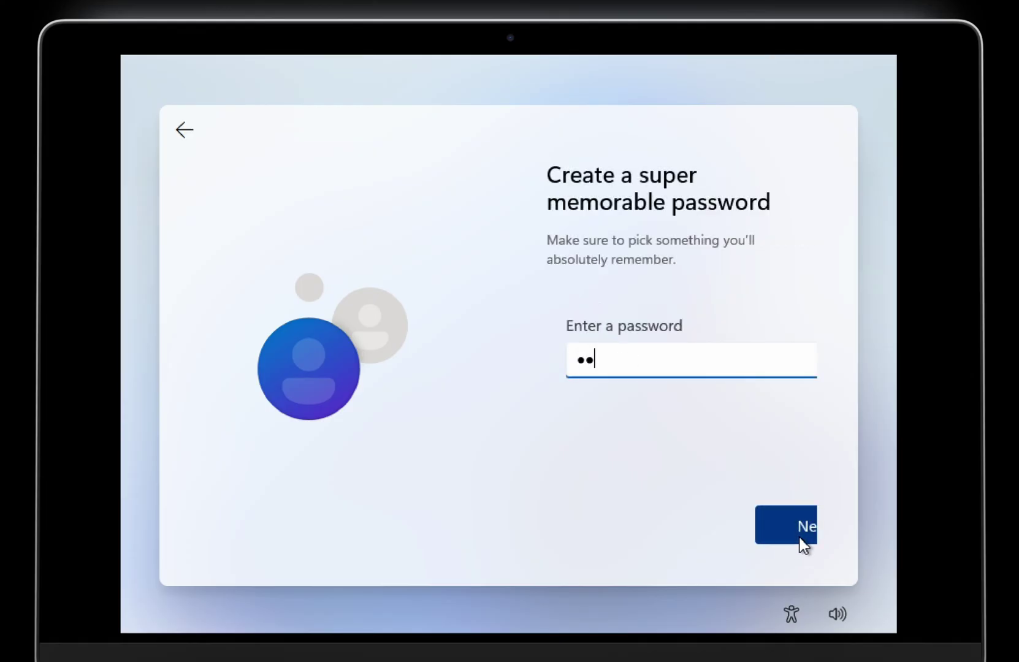
pyautogui.write('3')
pyautogui.click(799, 539)
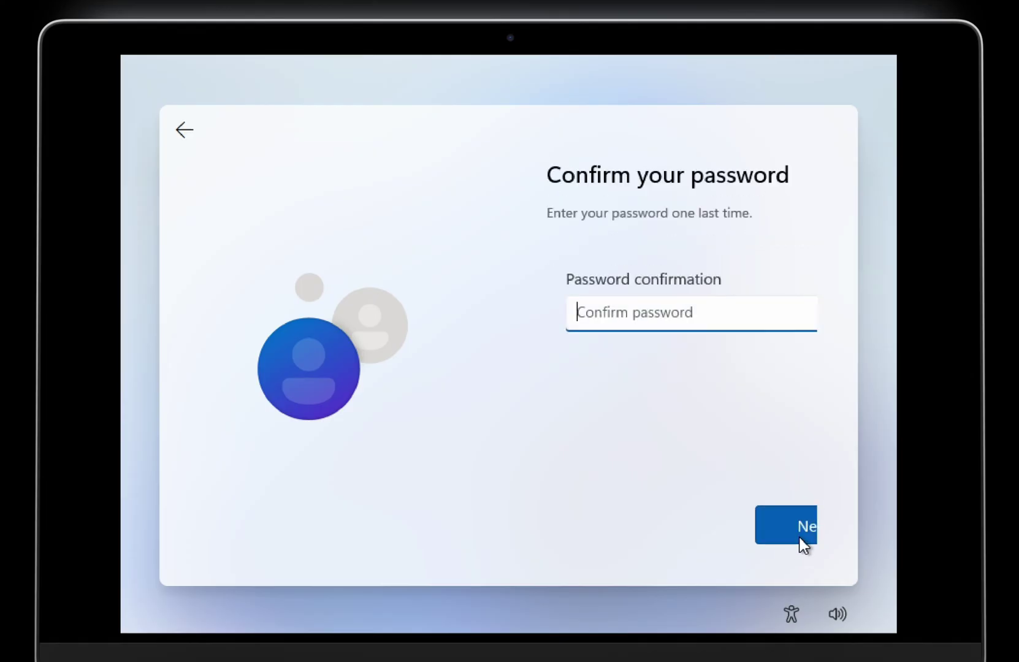
pyautogui.write('123')
pyautogui.click(799, 538)
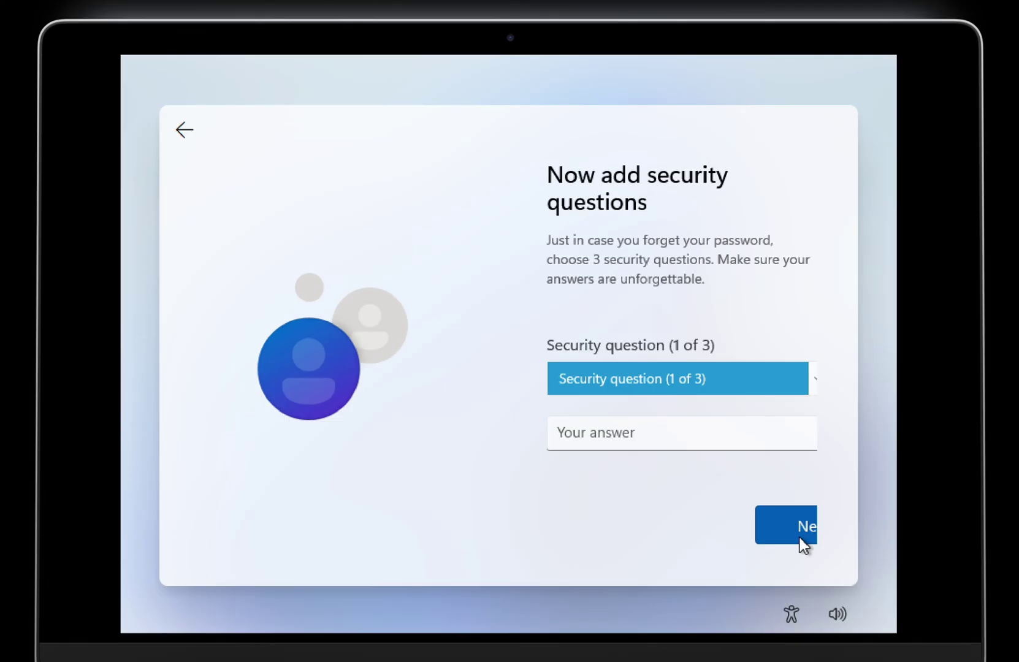
# Step: Pick three security questions, including first pet's name and a city question, and answer each
pyautogui.click(703, 417)
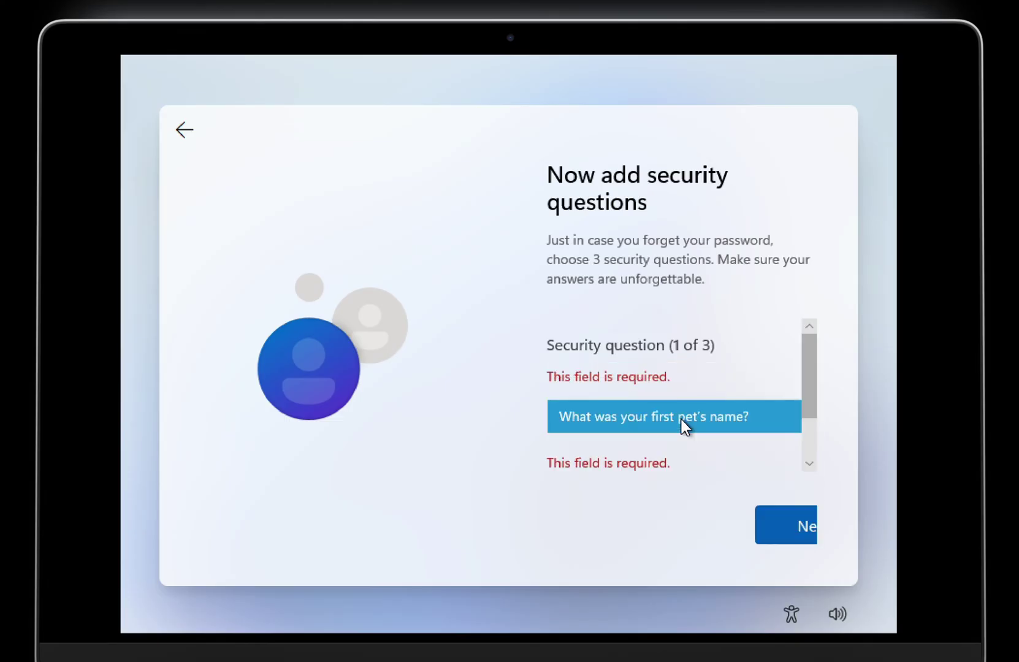
pyautogui.click(673, 422)
pyautogui.click(784, 525)
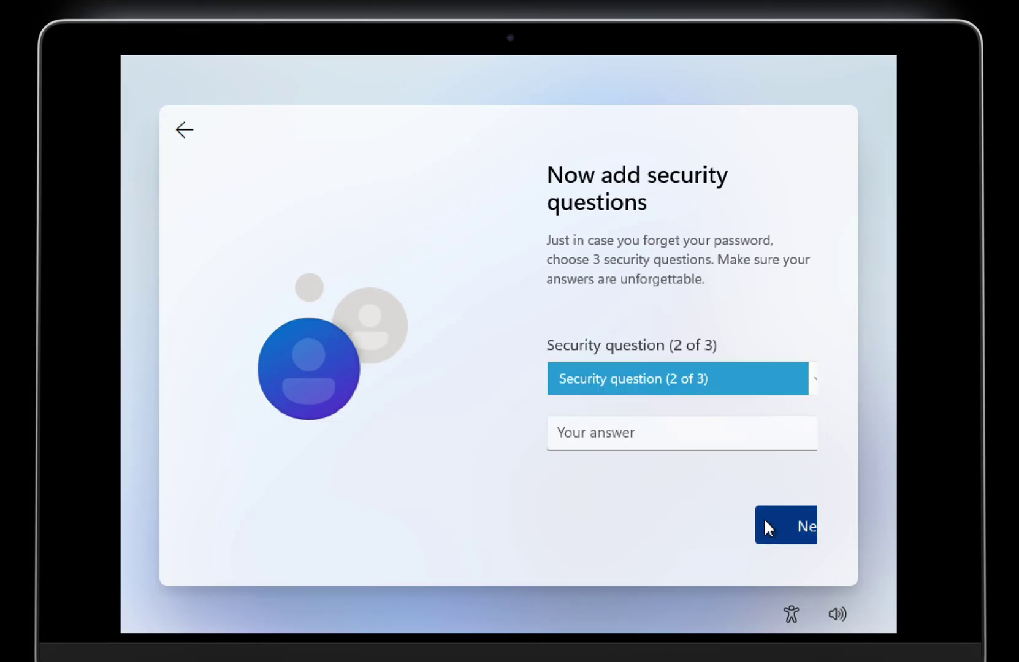
pyautogui.press('Down')
pyautogui.click(672, 424)
pyautogui.write('N')
pyautogui.click(782, 525)
pyautogui.click(681, 379)
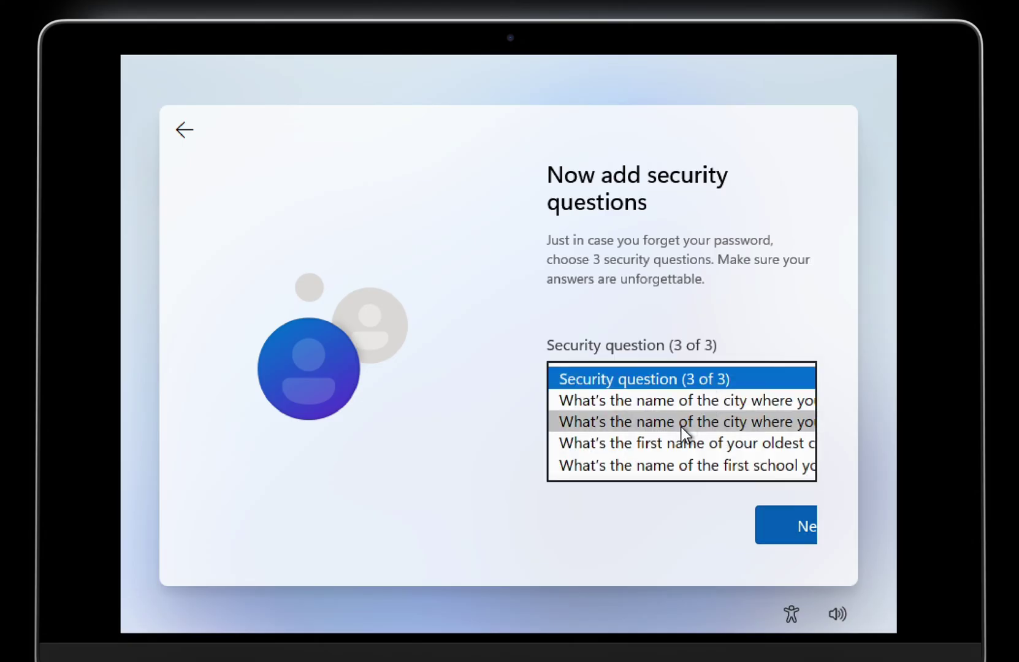
pyautogui.click(681, 423)
pyautogui.click(642, 436)
pyautogui.write('Nowhere')
pyautogui.click(778, 522)
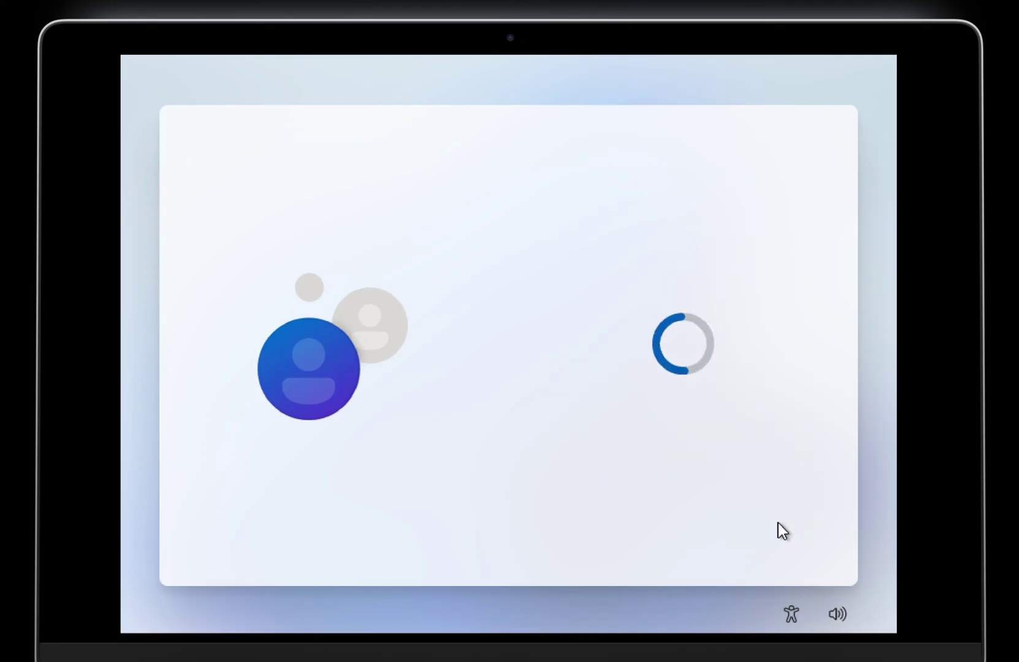
# Step: Go through the privacy settings pages and accept them
pyautogui.click(778, 523)
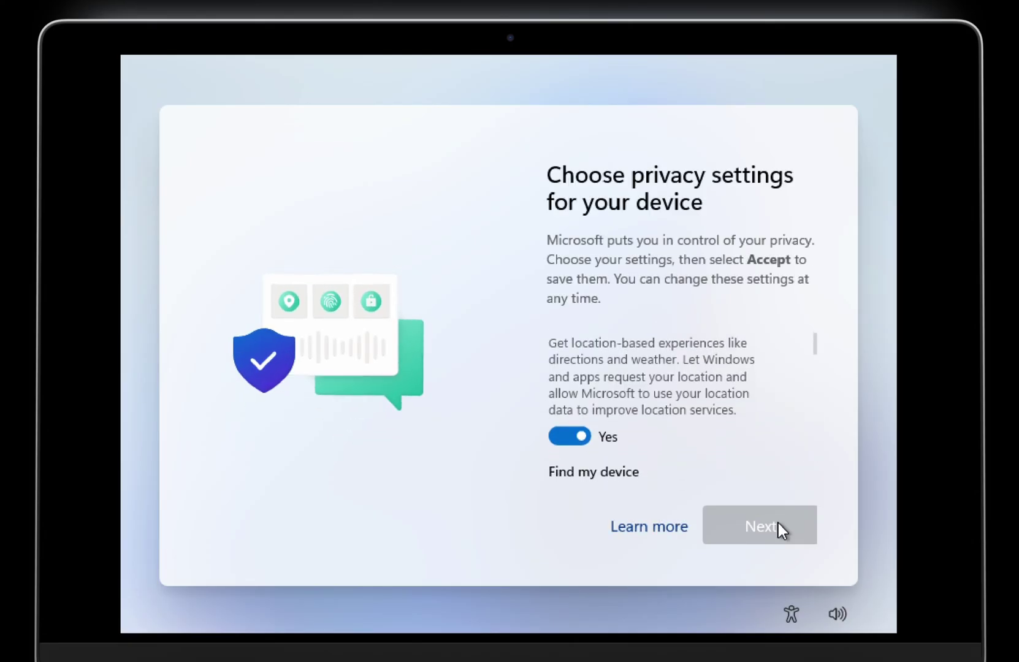
pyautogui.click(776, 525)
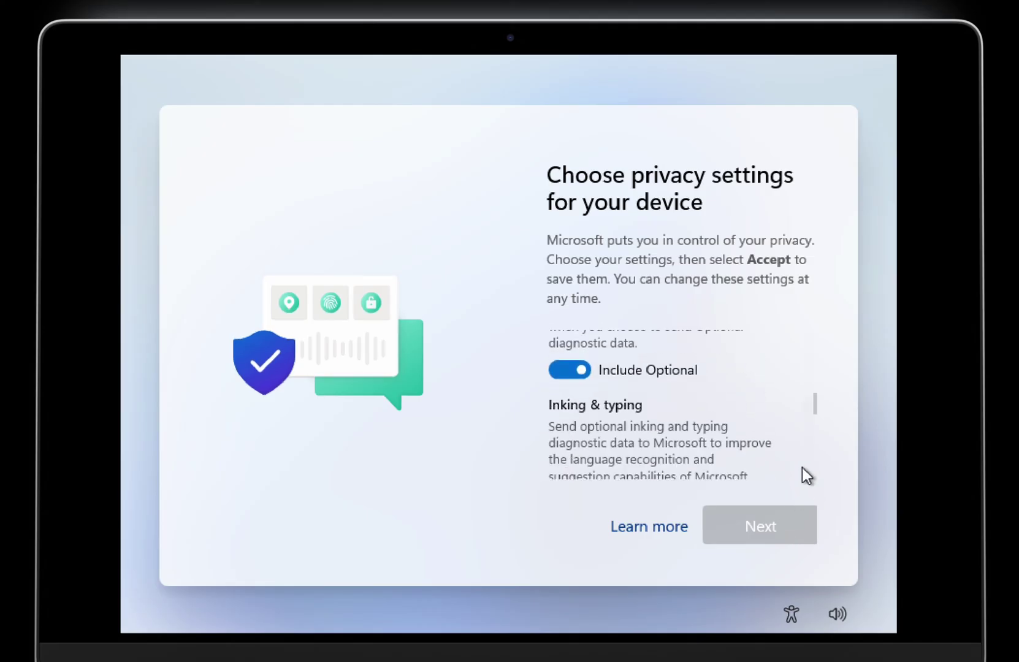
pyautogui.moveTo(809, 410); pyautogui.dragTo(807, 482)
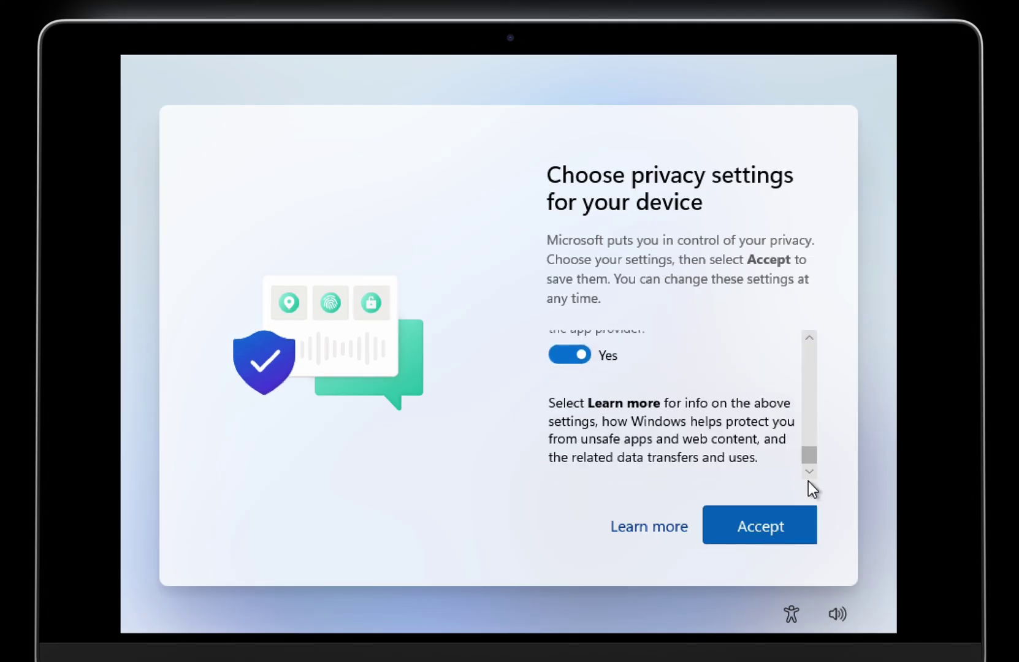
pyautogui.click(777, 512)
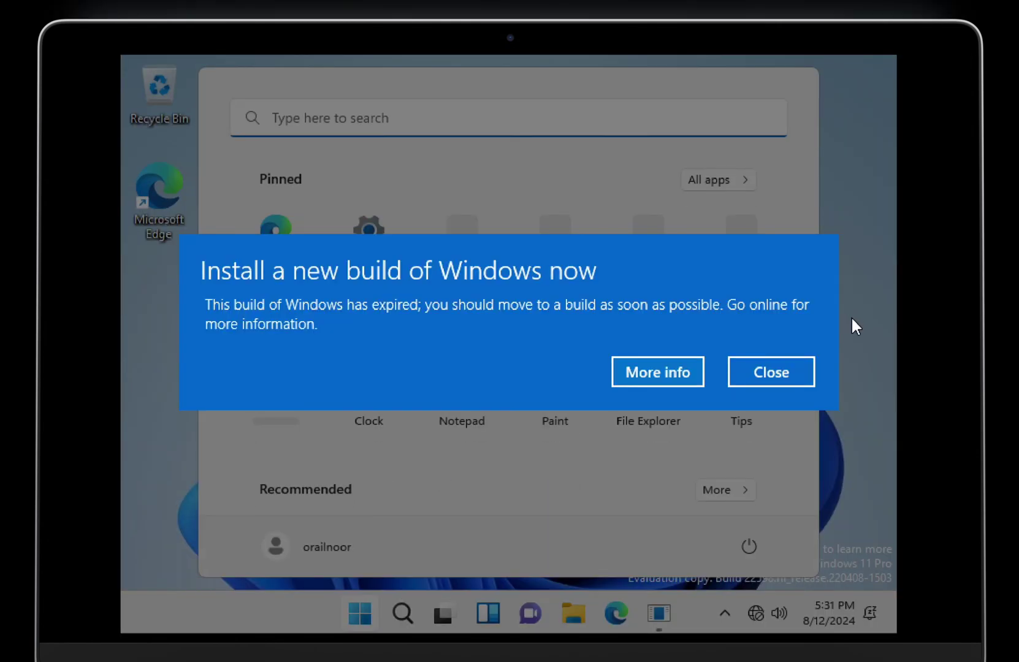
# Step: Dismiss the expiry notice and run utm-guest-tools-0.229 from the UTM CD drive in File Explorer
pyautogui.click(798, 371)
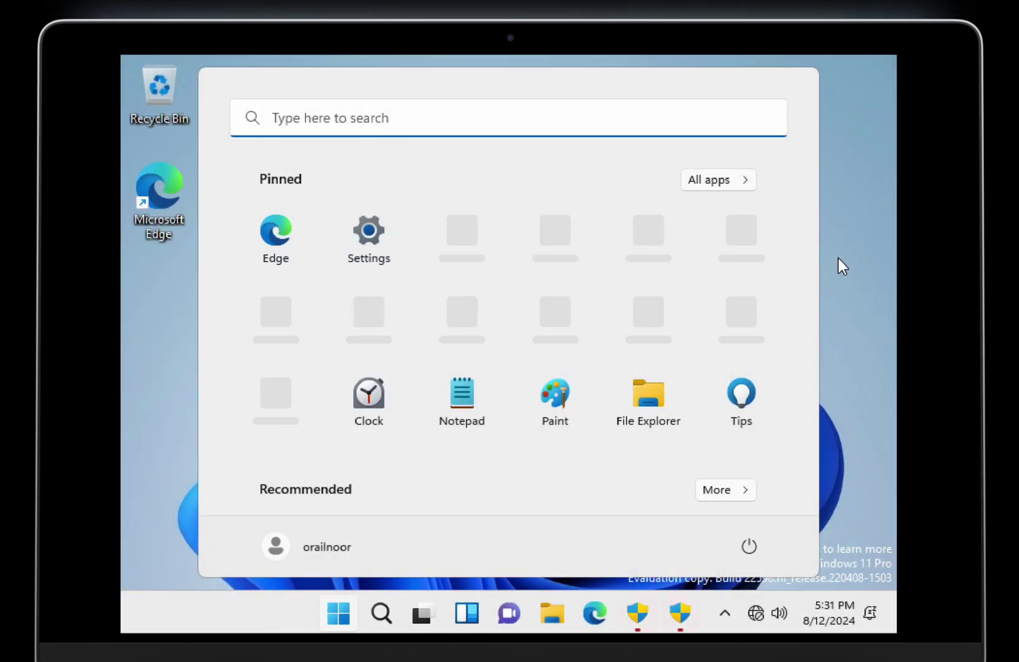
pyautogui.click(843, 259)
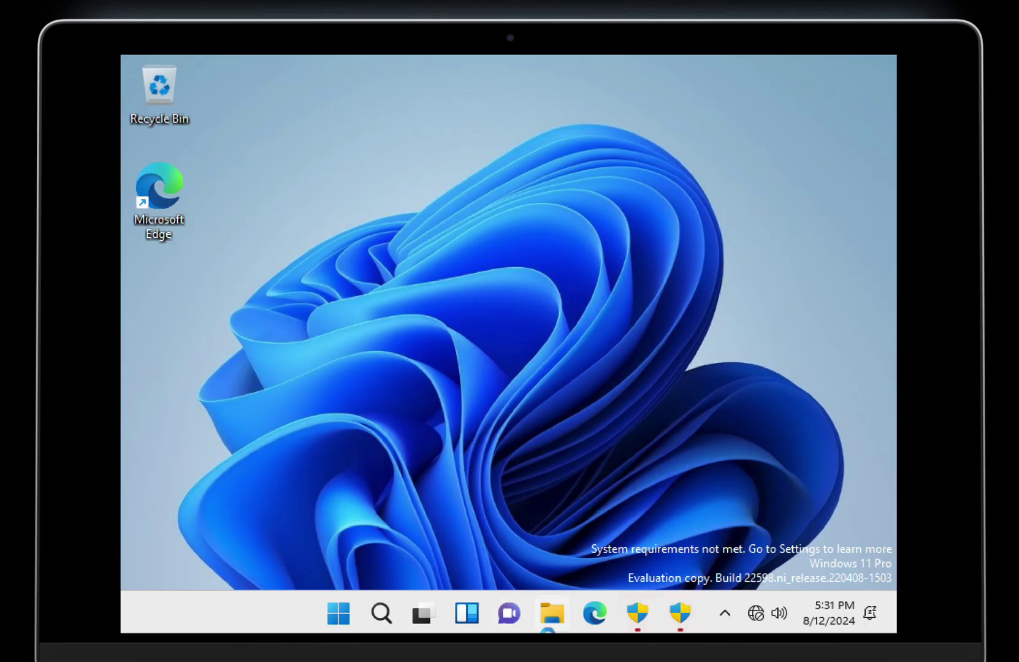
pyautogui.click(550, 613)
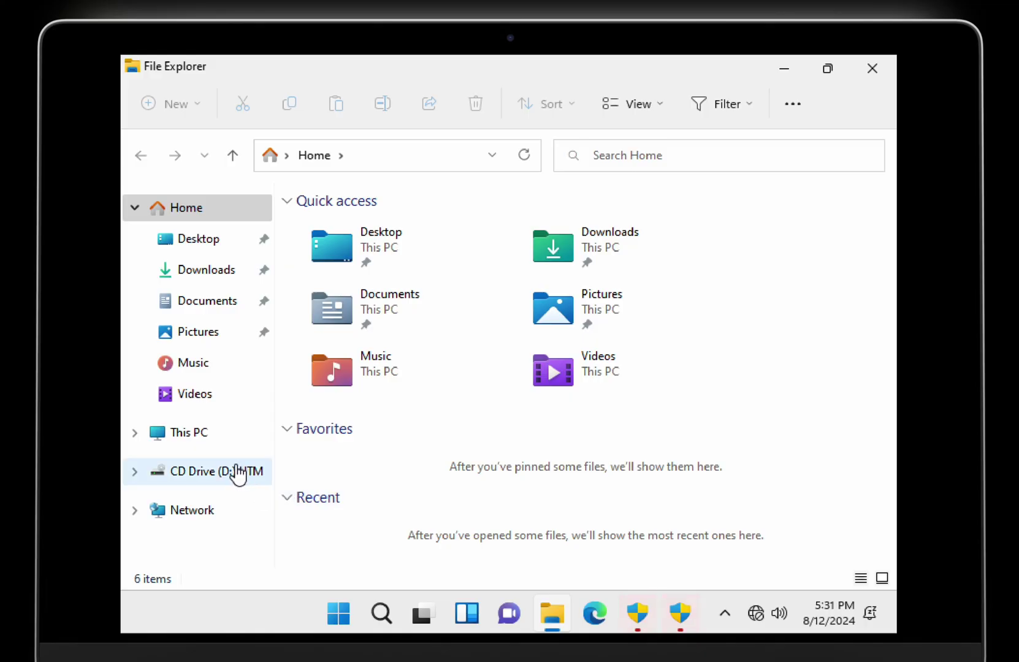
pyautogui.click(238, 472)
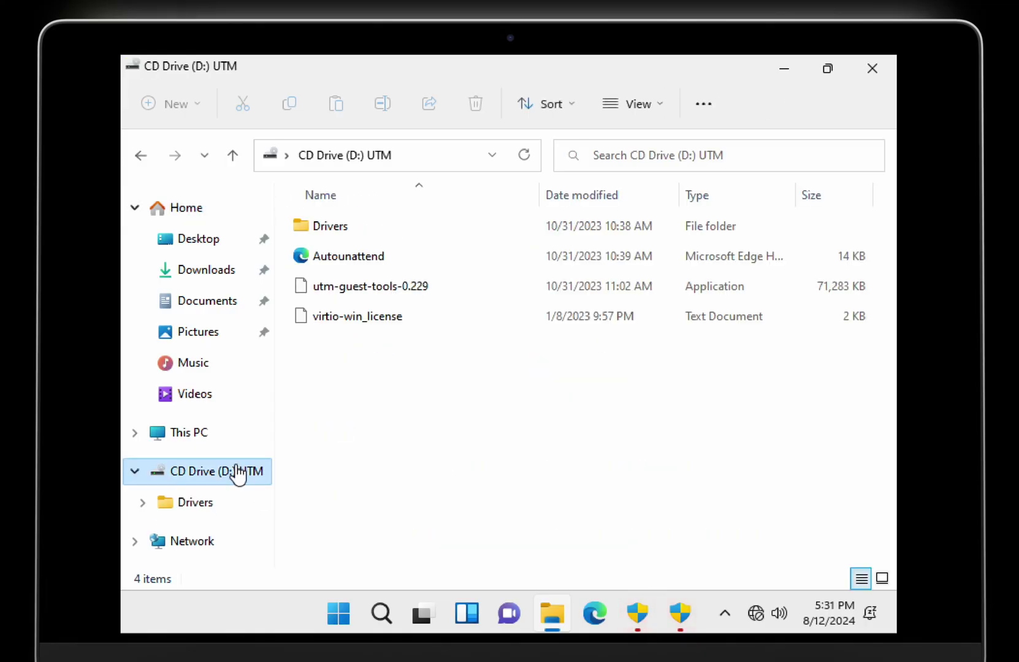
pyautogui.doubleClick(388, 291)
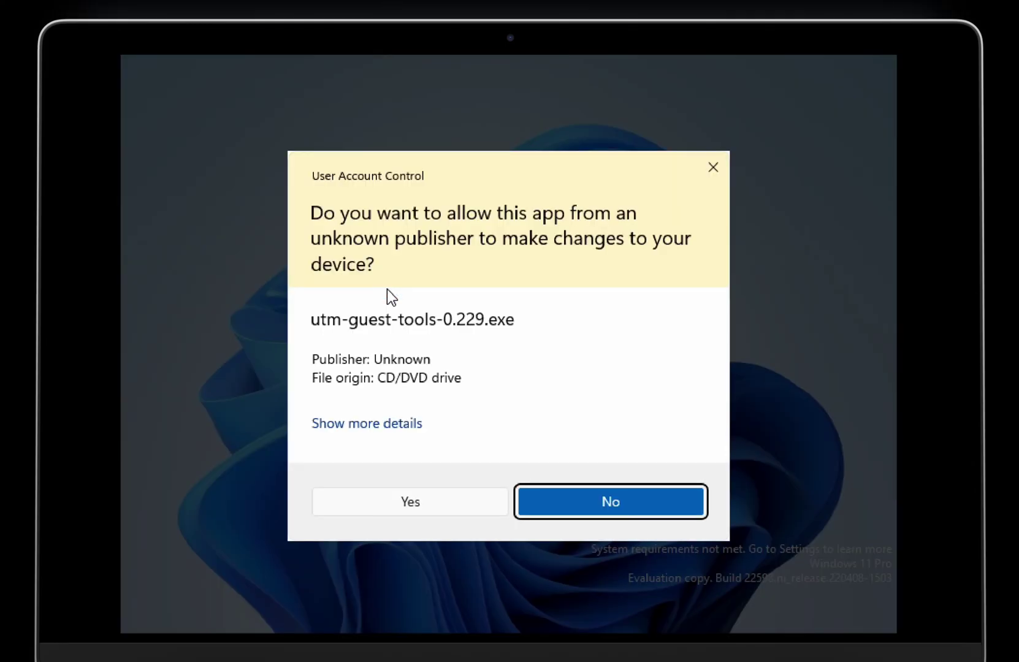
# Step: Approve the installer, agree to the licence, let Guest Tools install, and finish with Reboot now
pyautogui.click(385, 499)
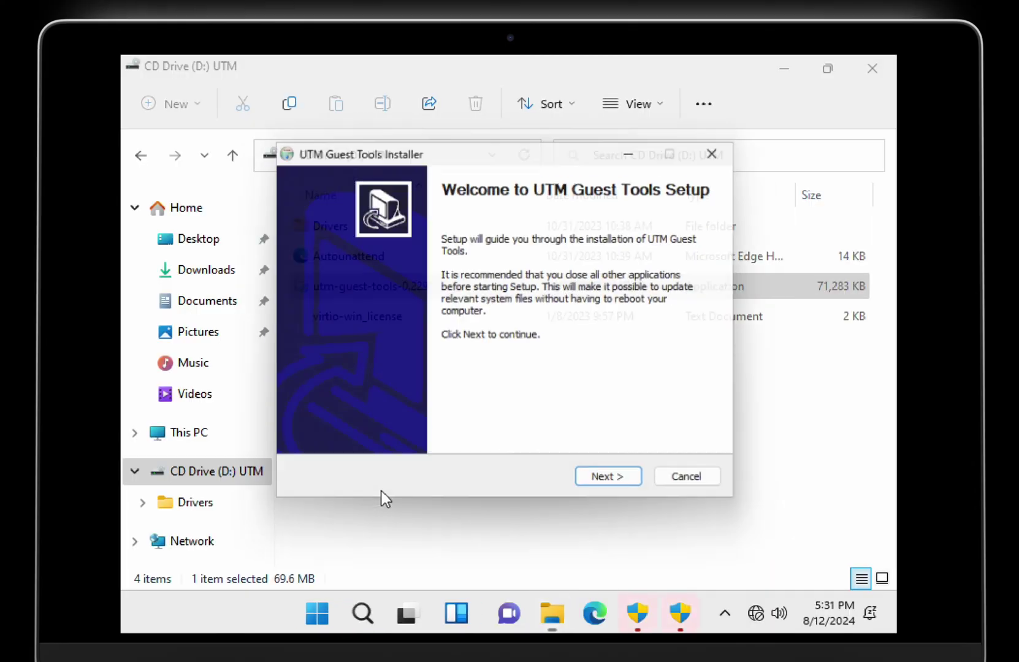
pyautogui.click(610, 488)
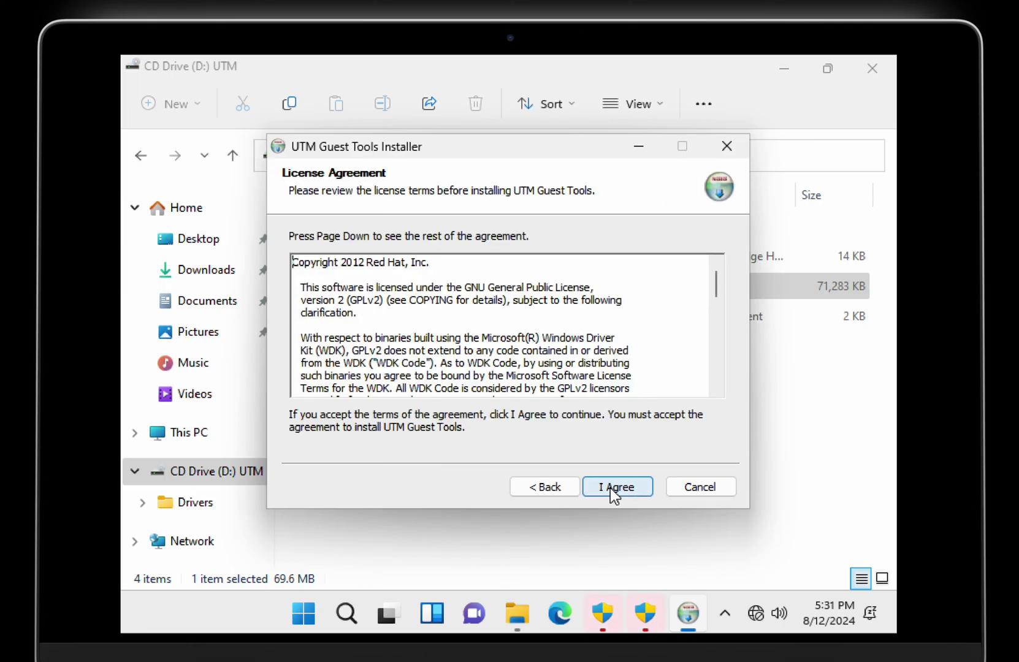
pyautogui.click(610, 488)
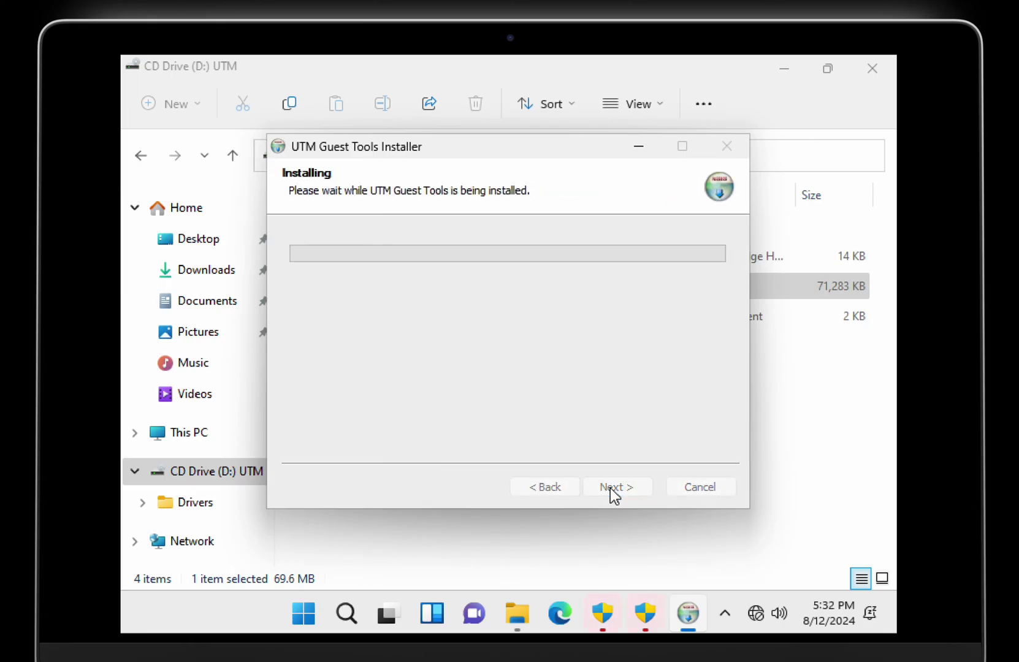
pyautogui.click(755, 613)
pyautogui.click(756, 613)
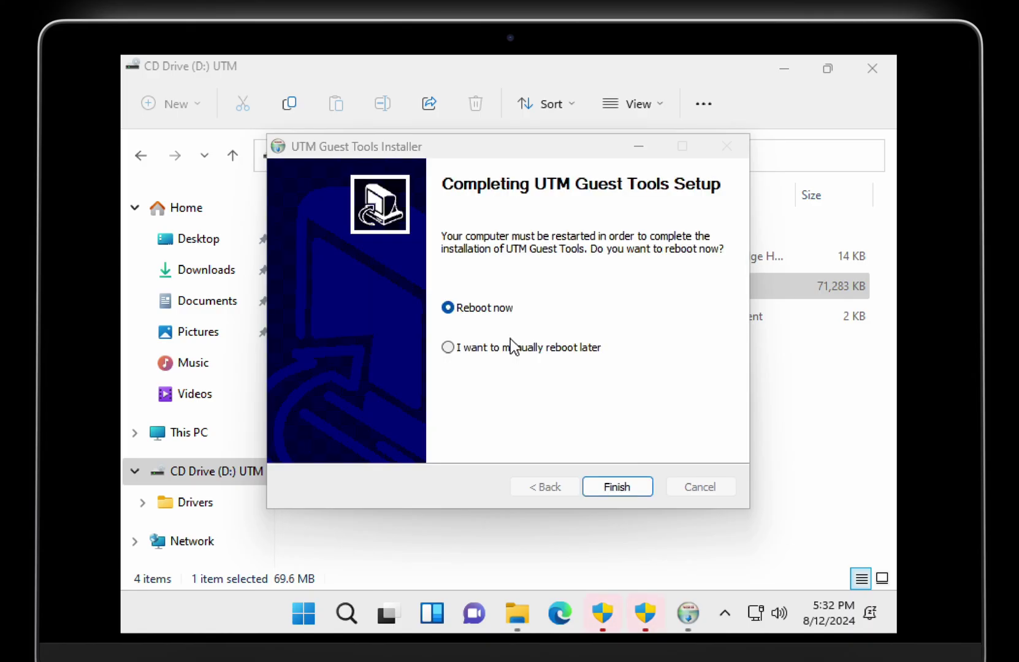
pyautogui.click(614, 494)
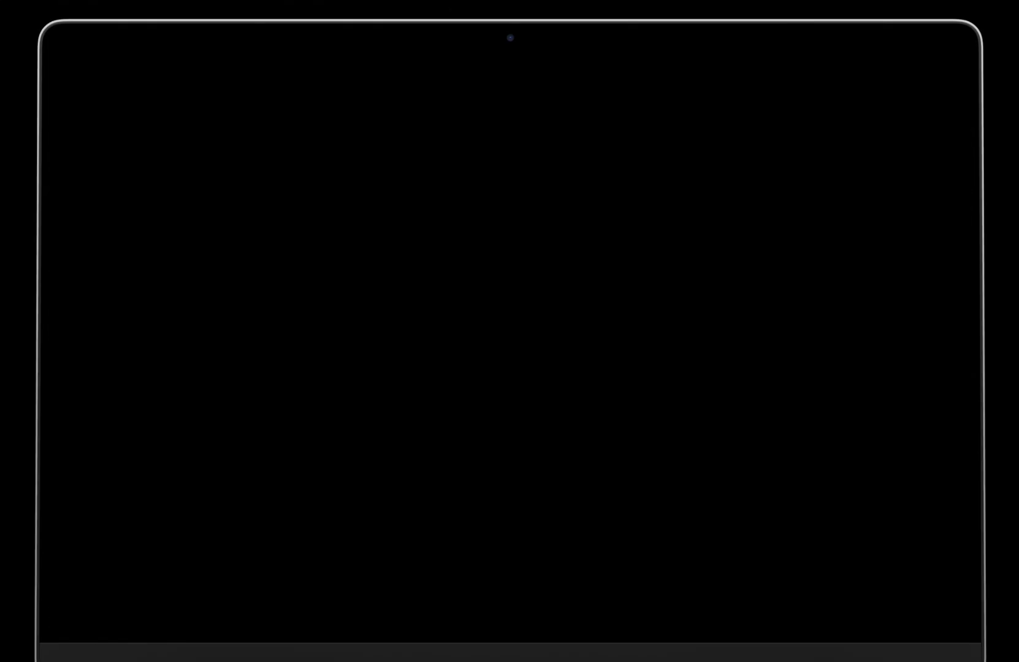
# Step: Sign in with the account password, dismiss the expiry notice, and open File Explorer
pyautogui.press('space')
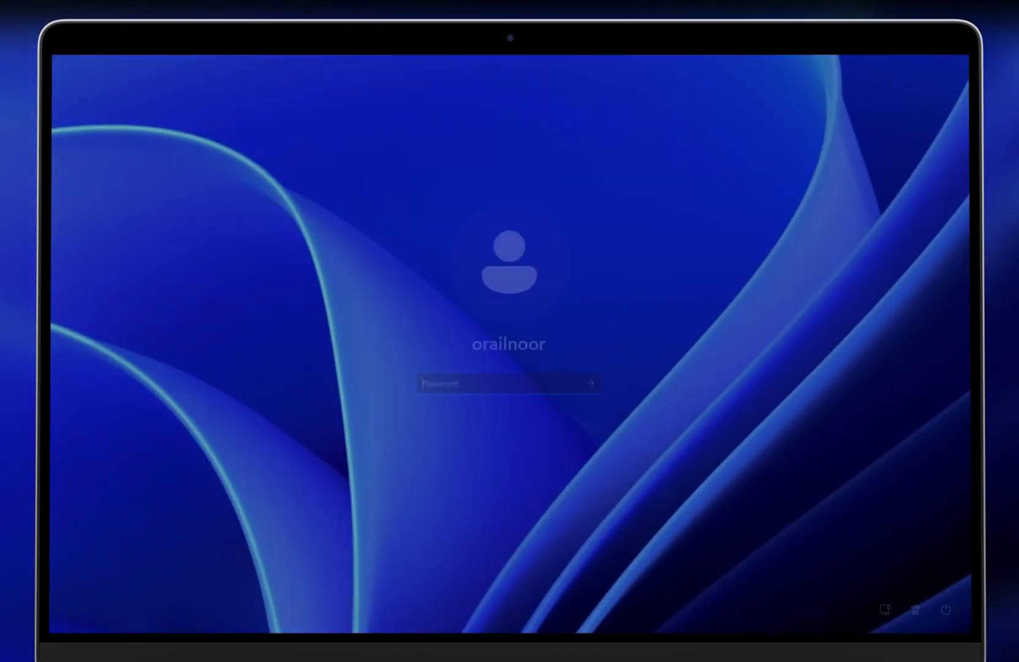
pyautogui.write('****')
pyautogui.press('Return')
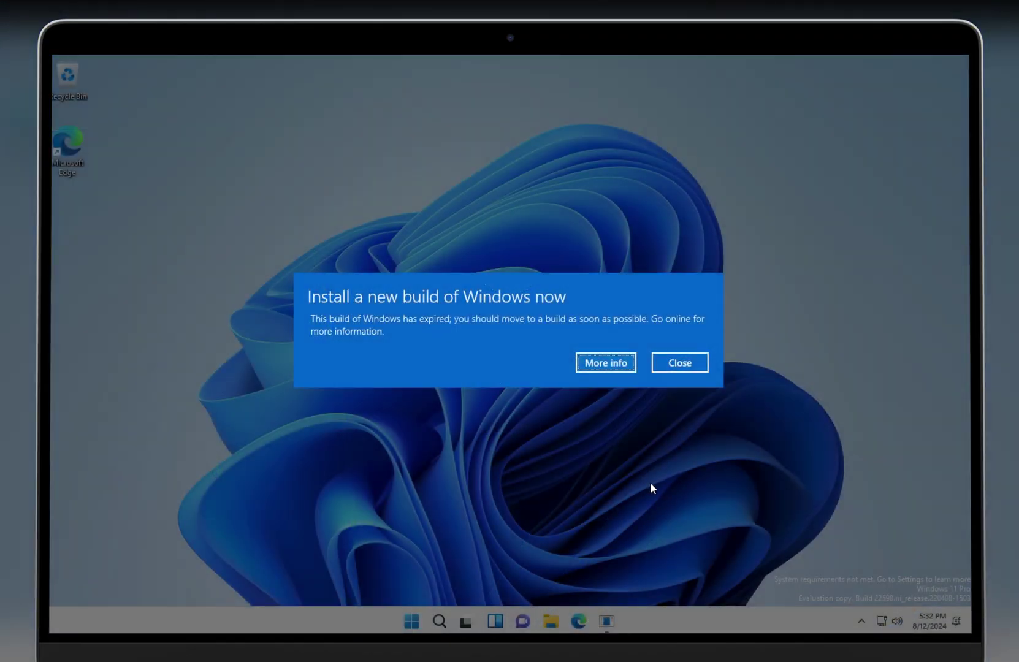
pyautogui.click(673, 359)
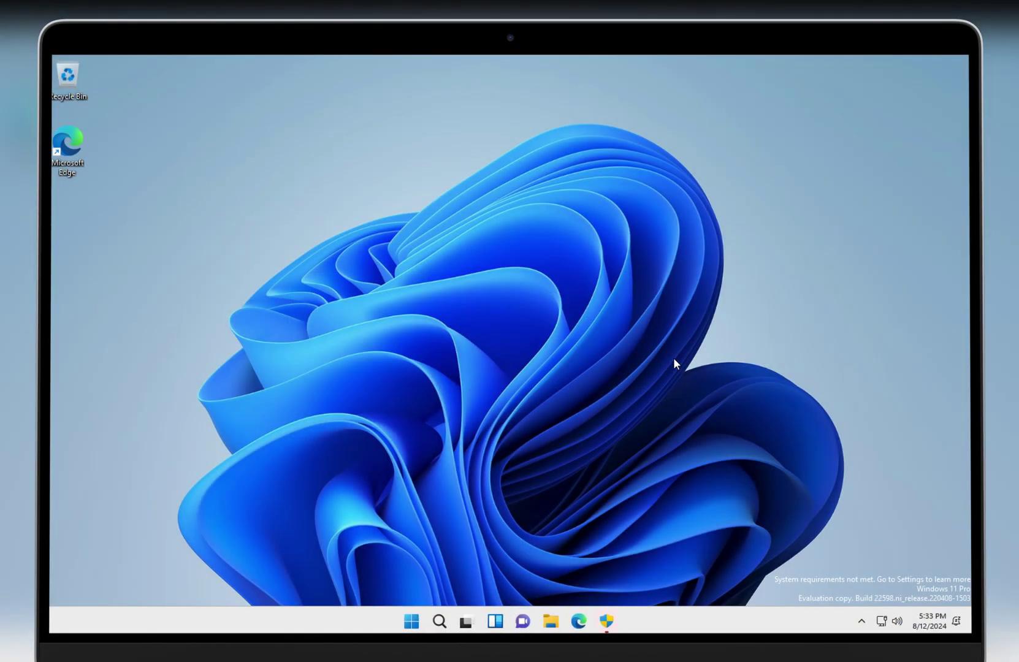
pyautogui.click(561, 625)
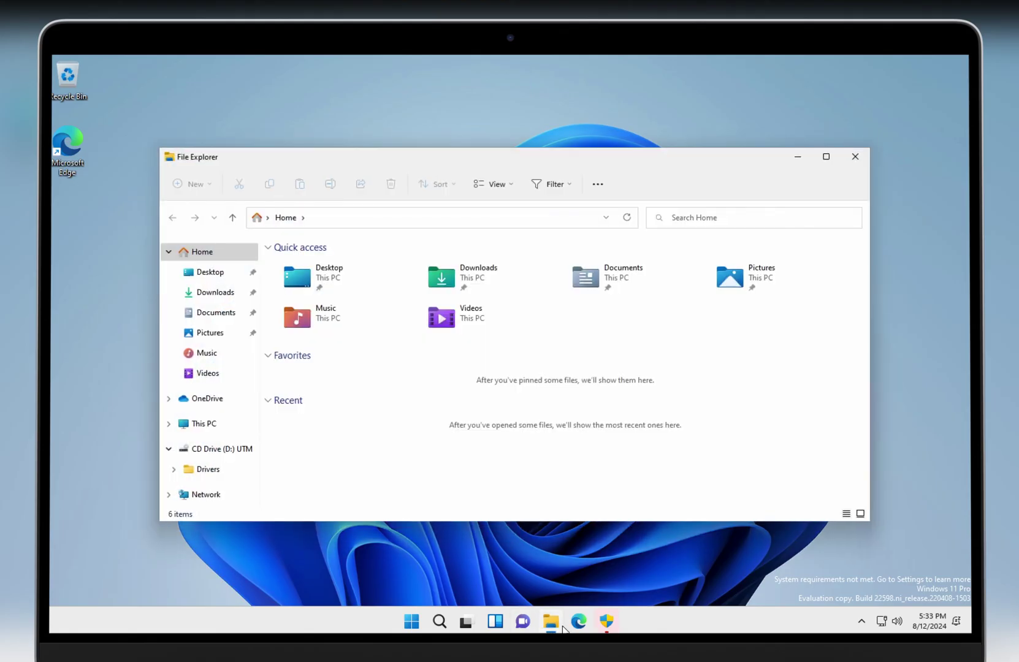
# Step: Open Network Drive (Z:) from This PC, close File Explorer, and switch to the macOS desktop
pyautogui.click(884, 626)
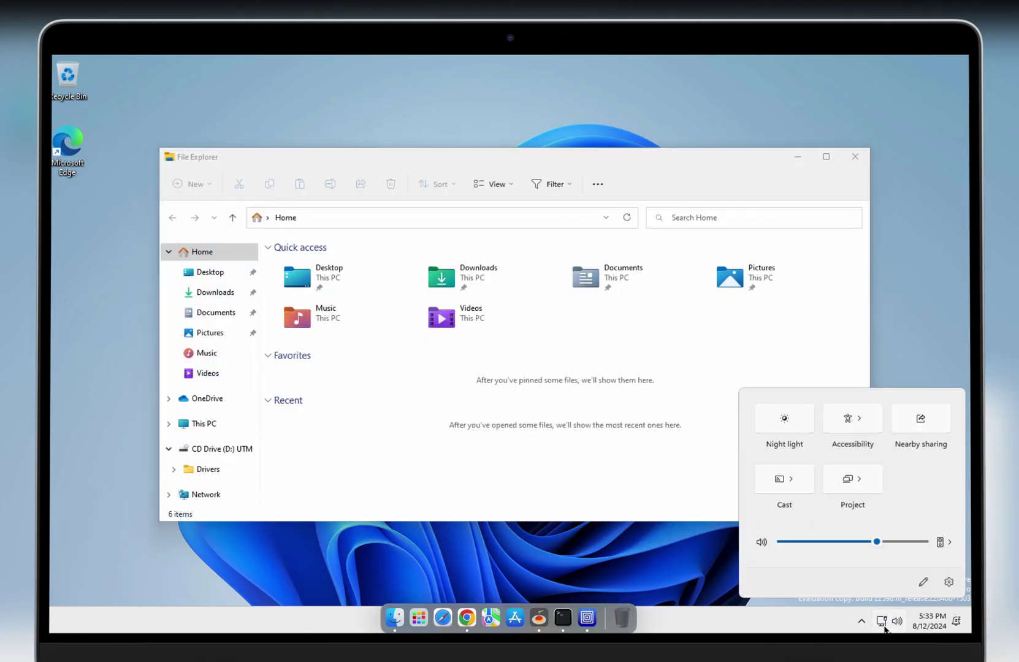
pyautogui.click(884, 626)
pyautogui.click(206, 424)
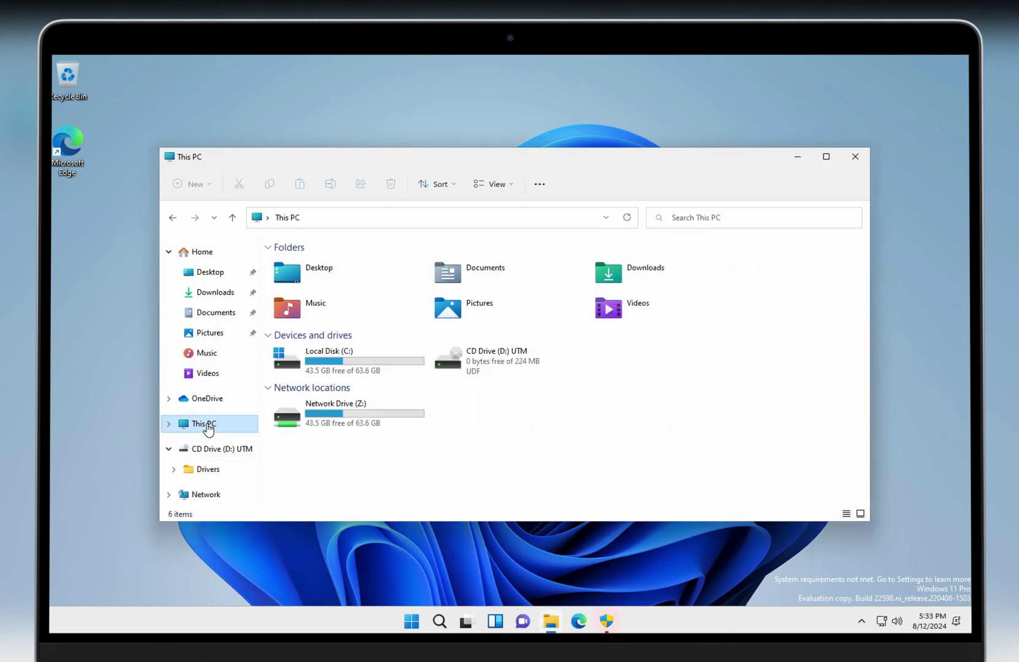
pyautogui.doubleClick(313, 416)
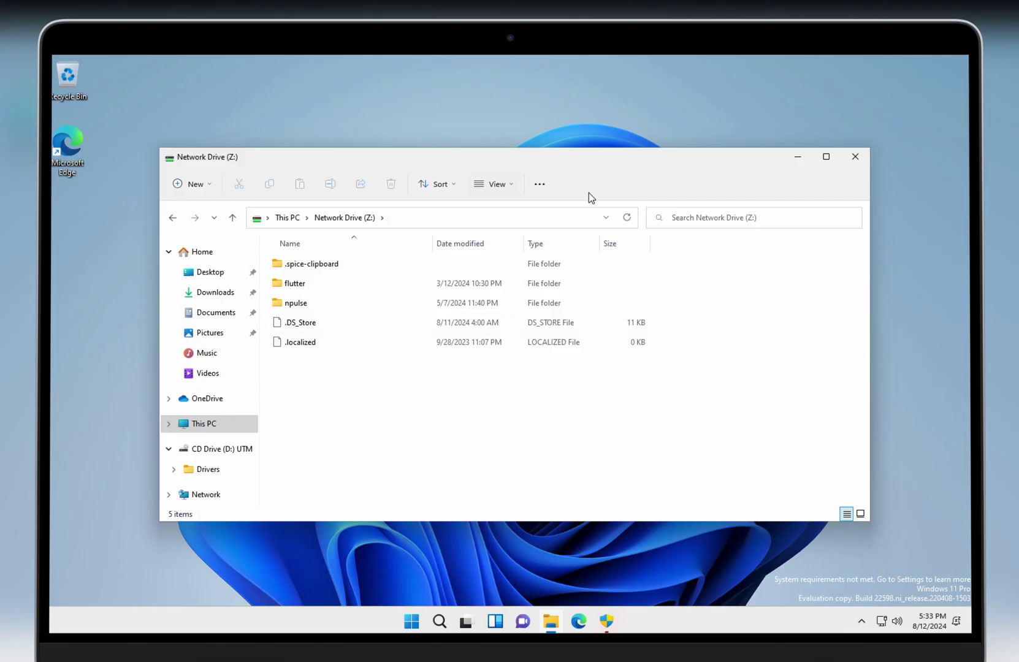
pyautogui.click(851, 158)
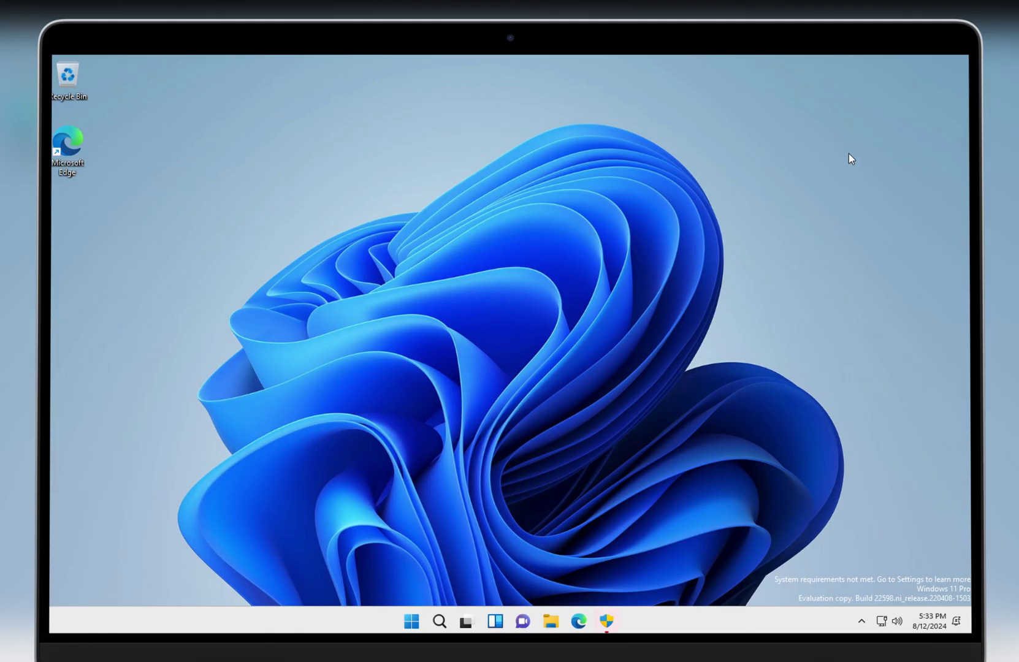
pyautogui.hotkey('ctrl', 'Right')
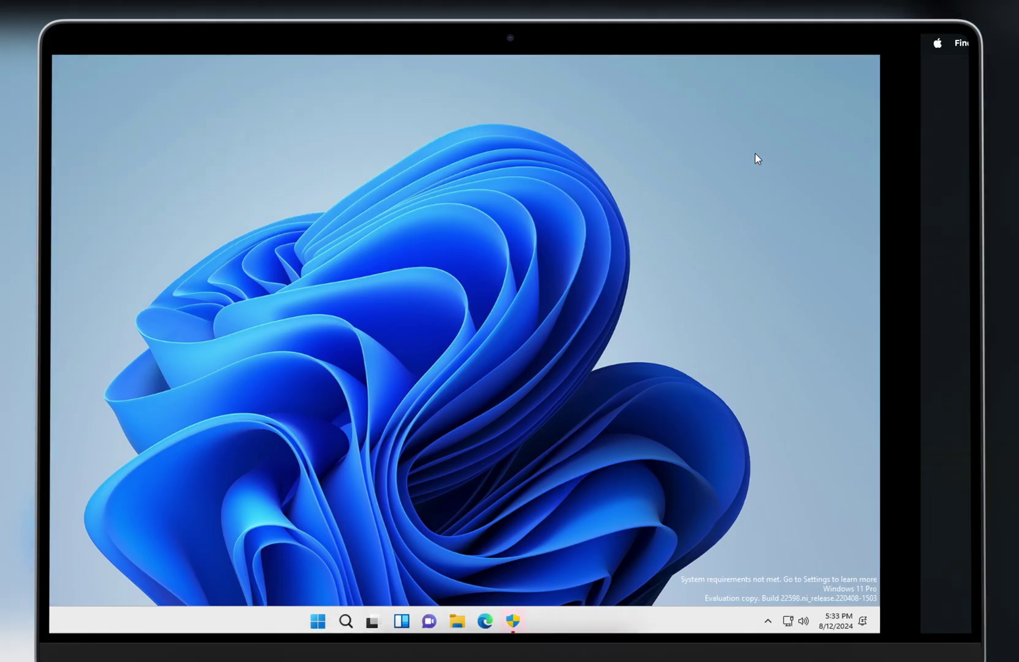